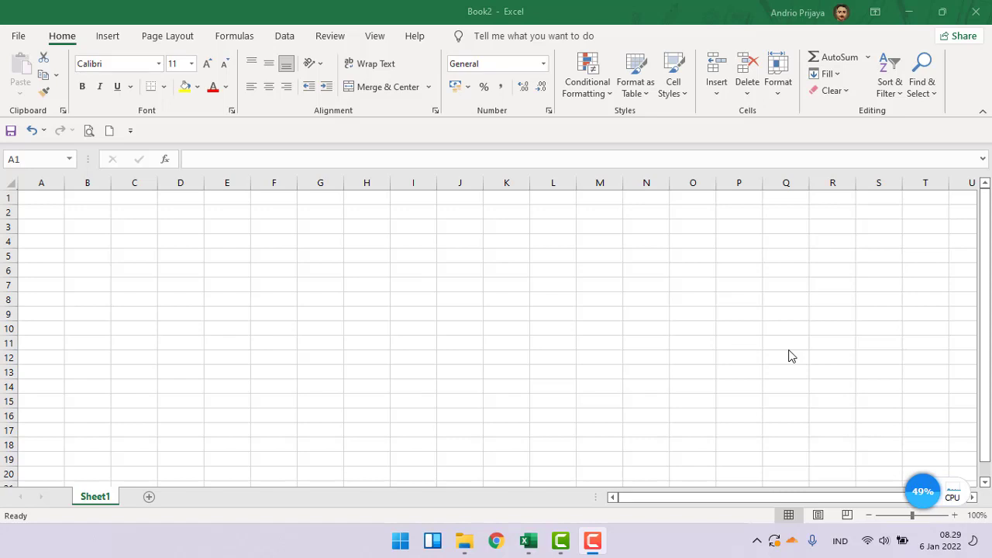
click(42, 200)
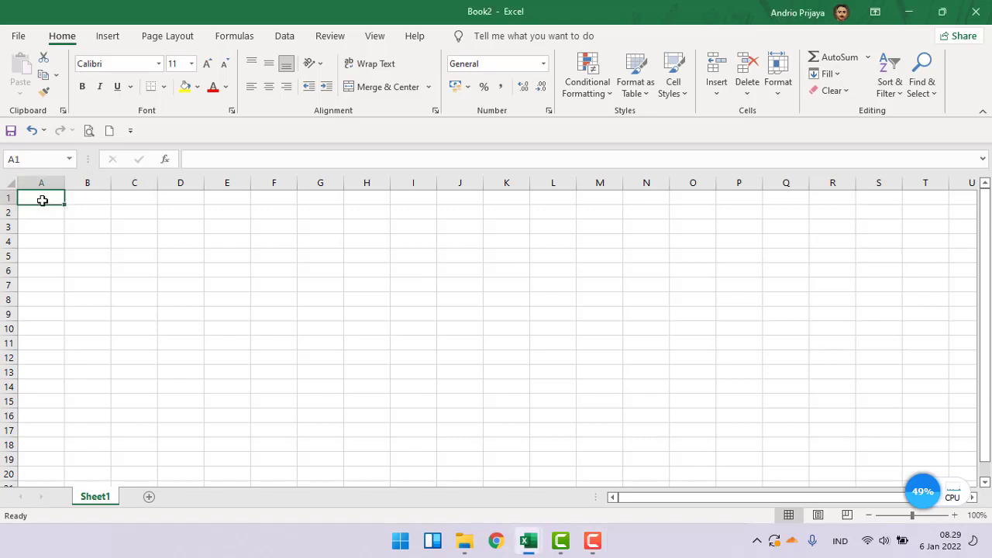
text(IF)
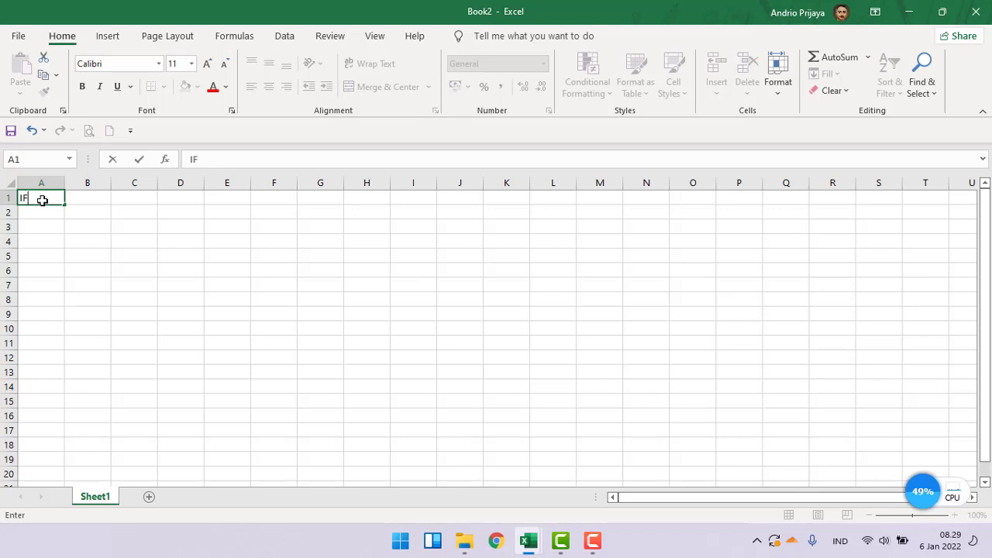
click(140, 237)
scroll(37, 203, up, 9)
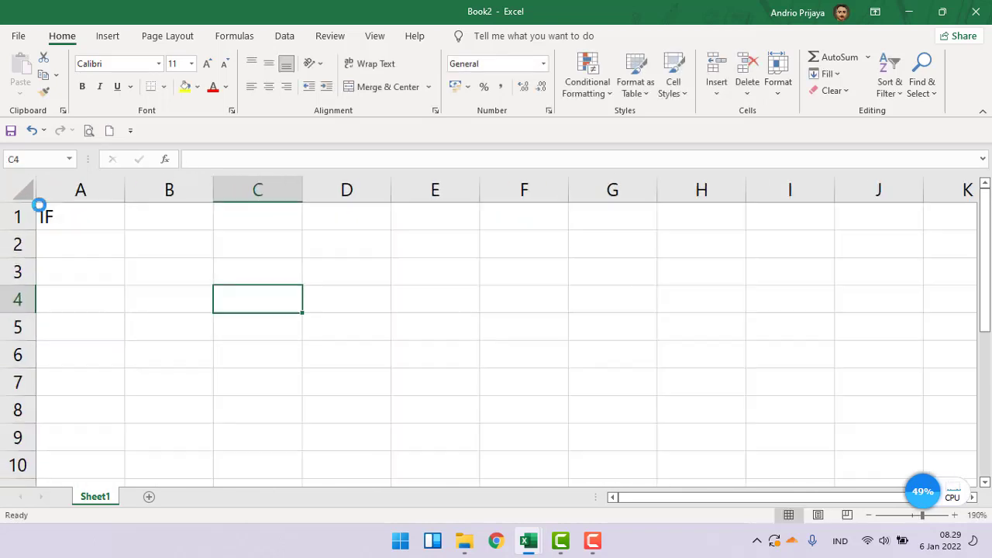
scroll(38, 203, up, 2)
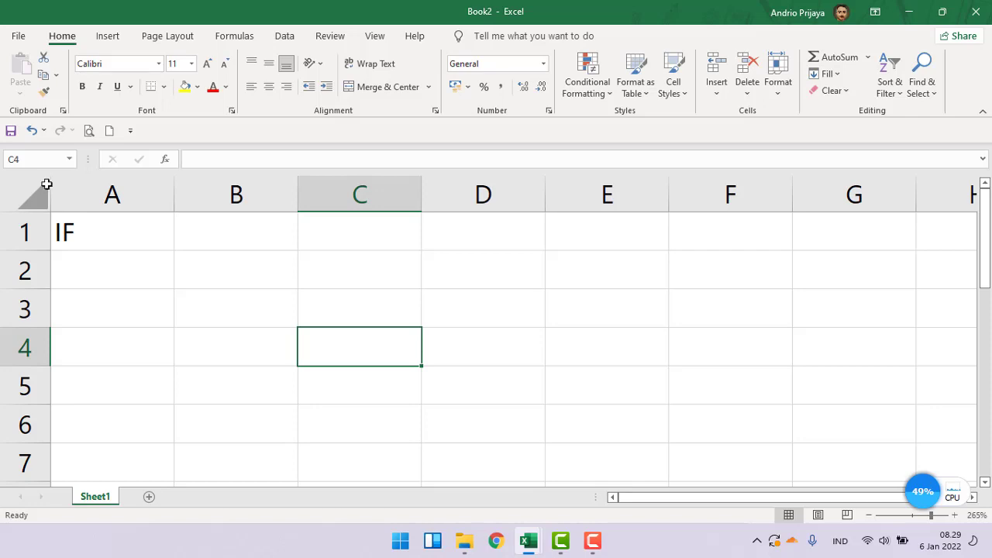
click(209, 231)
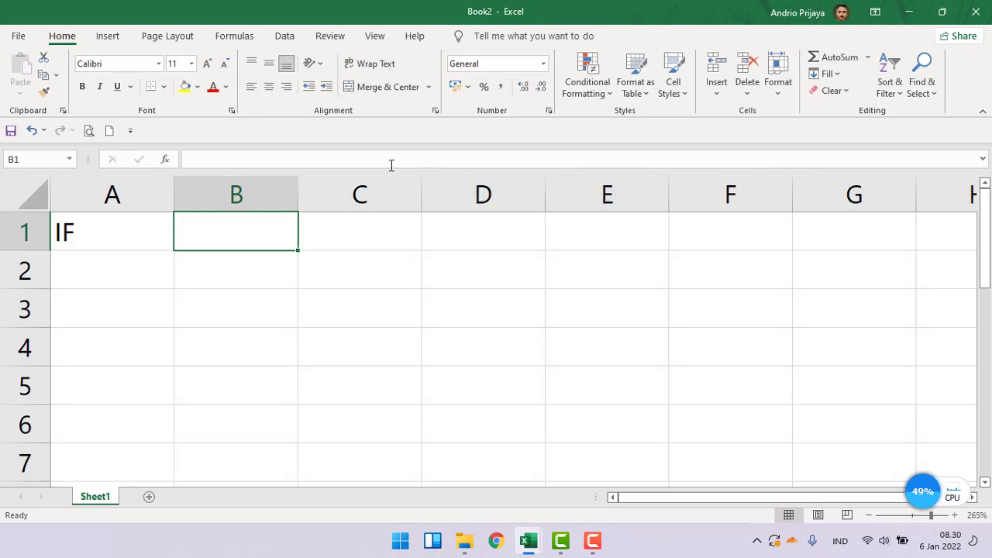
click(160, 229)
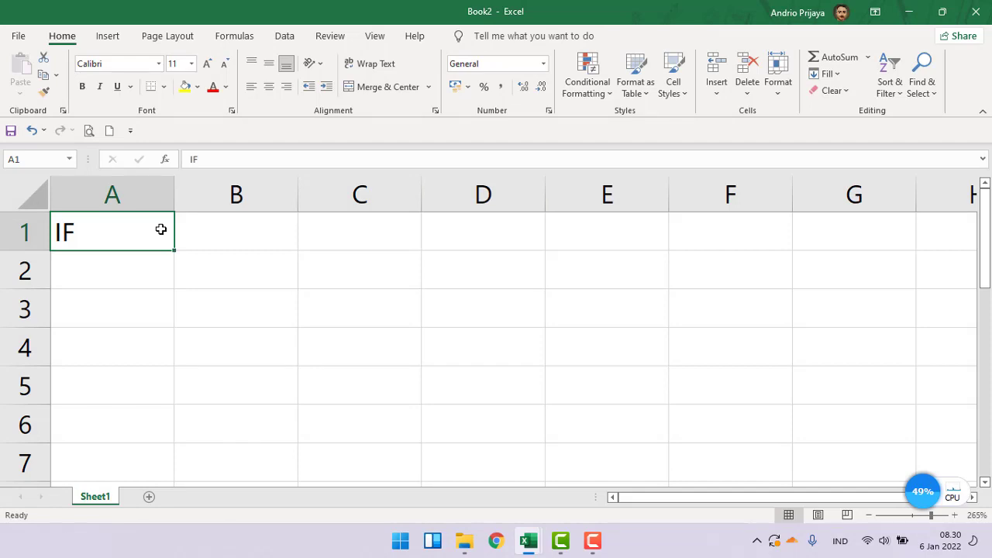
key(Delete)
click(161, 341)
Step: Enter the headers NILAI in cell A1 and KETERANGAN in cell B1
drag(128, 239, 223, 270)
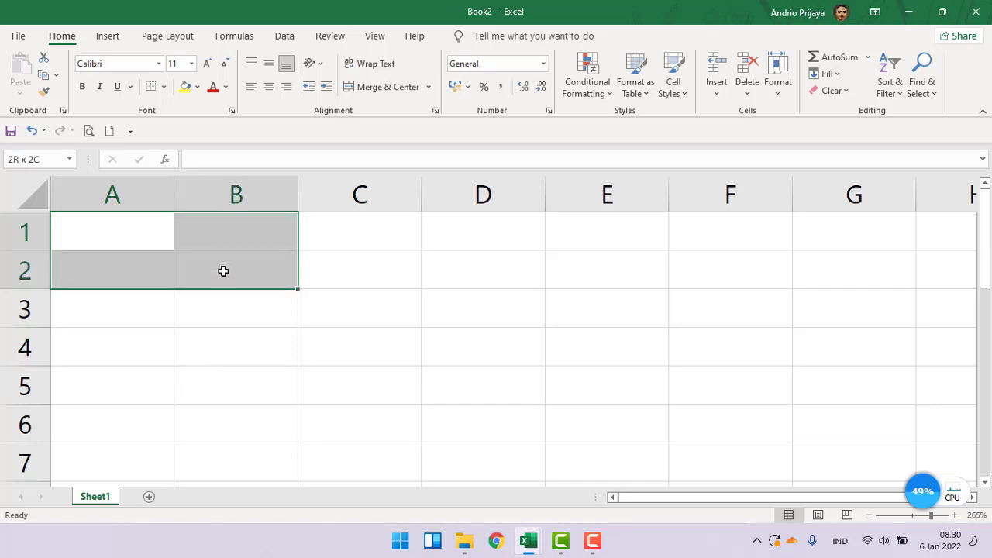
click(120, 235)
text(NILAI)
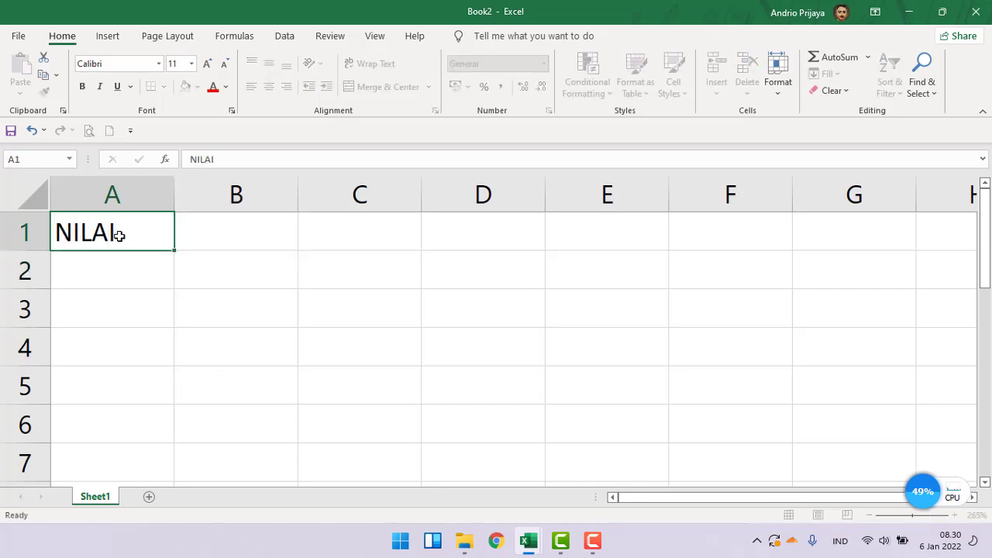
key(Tab)
text(KETERANGAN)
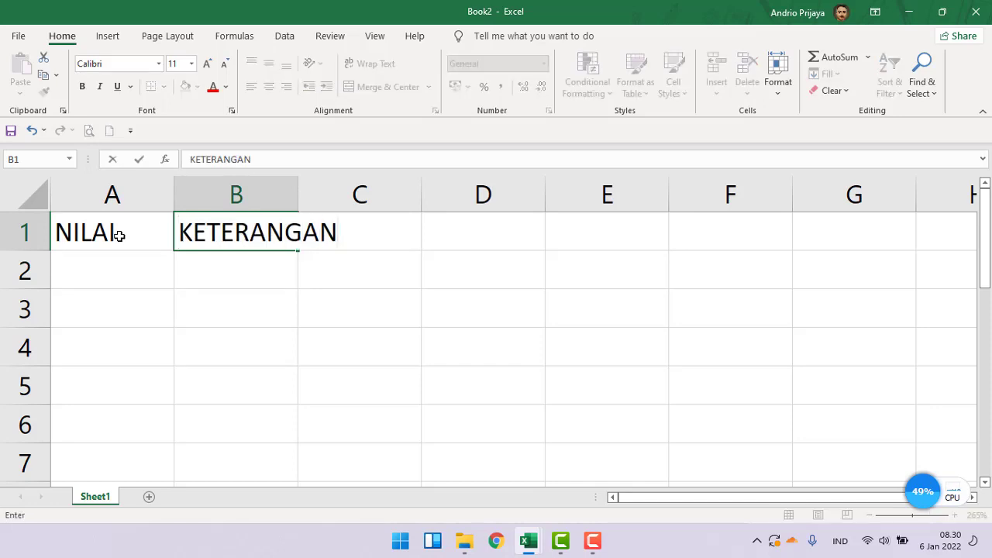
click(369, 317)
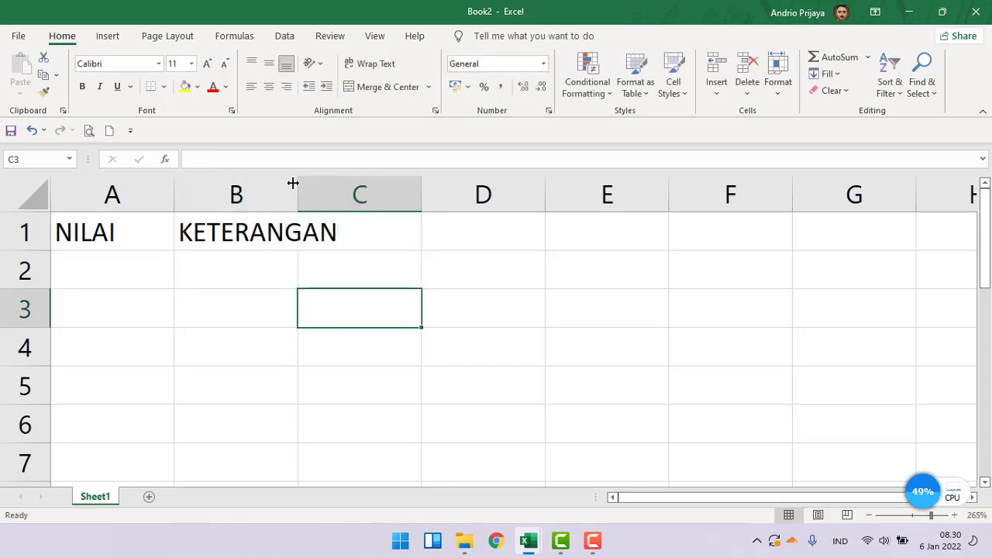
Step: Widen column B to fit the KETERANGAN header and make row 1 slightly taller
drag(297, 186, 368, 191)
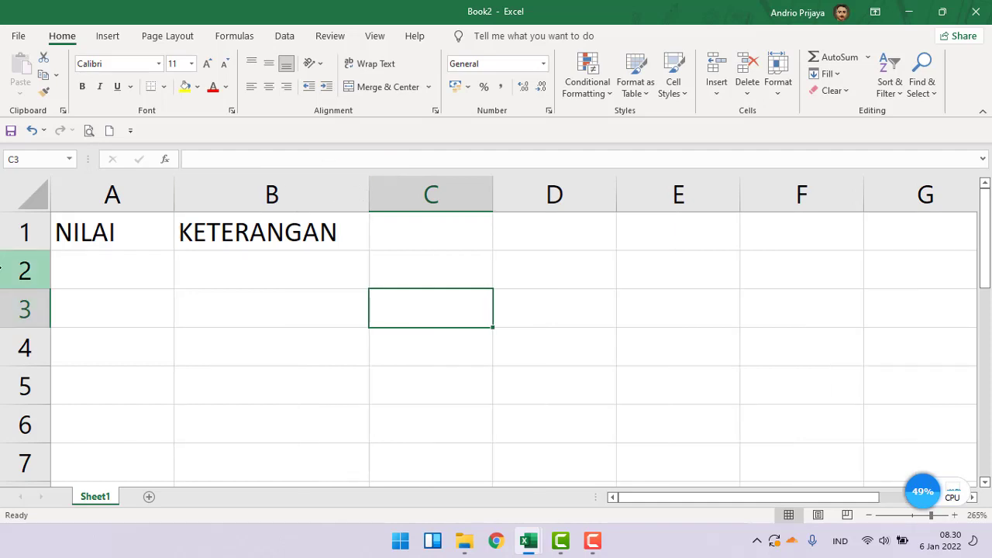
drag(18, 249, 22, 262)
click(755, 350)
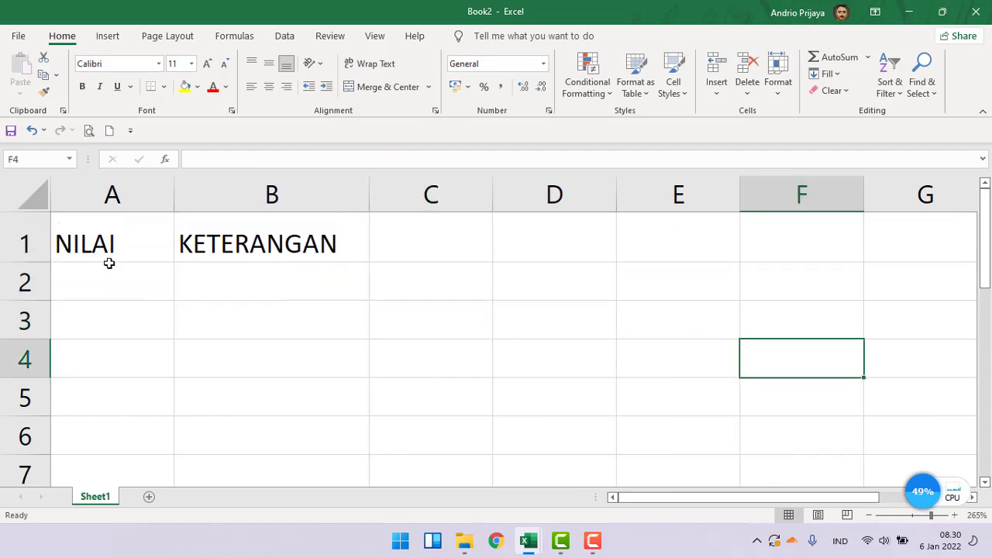
Step: Center the headers in A1:B1 both horizontally and vertically
drag(108, 256, 233, 245)
click(268, 86)
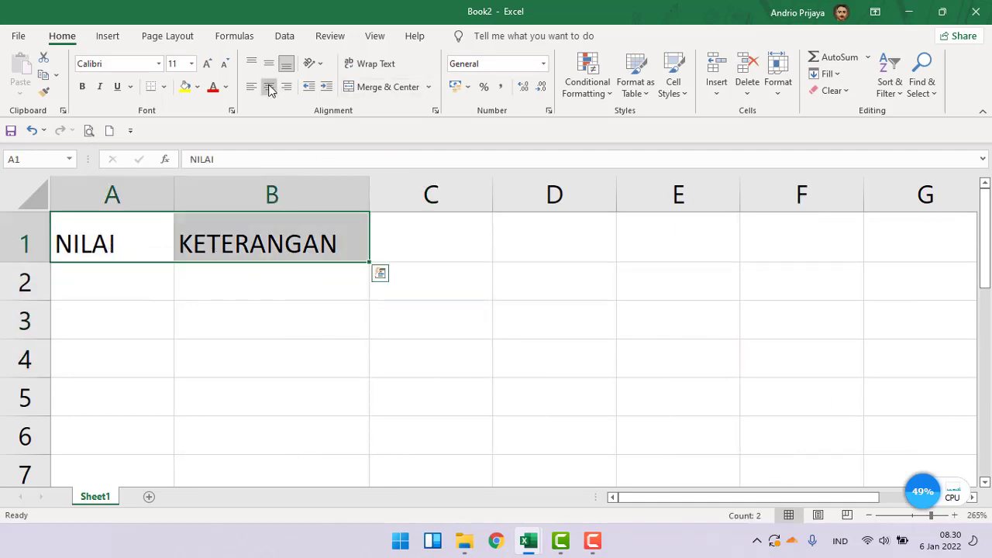
click(269, 63)
click(579, 349)
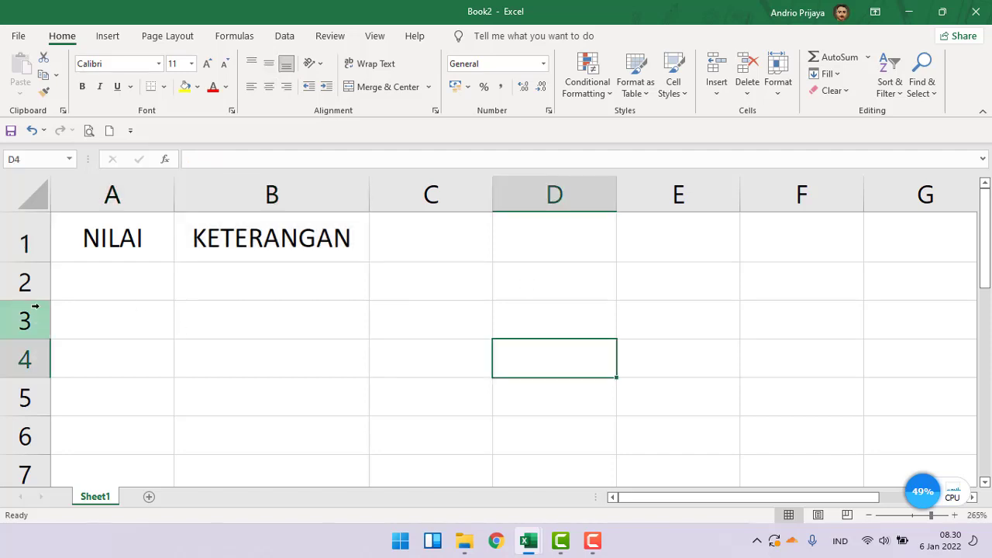
Step: Make row 2 taller than the header row and widen column A slightly
drag(31, 300, 40, 323)
click(669, 359)
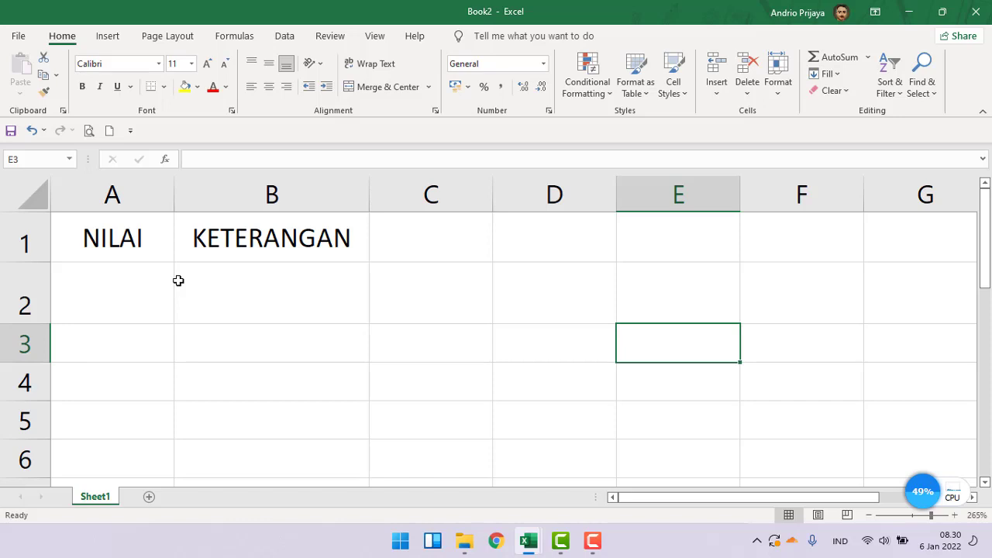
drag(175, 189, 183, 190)
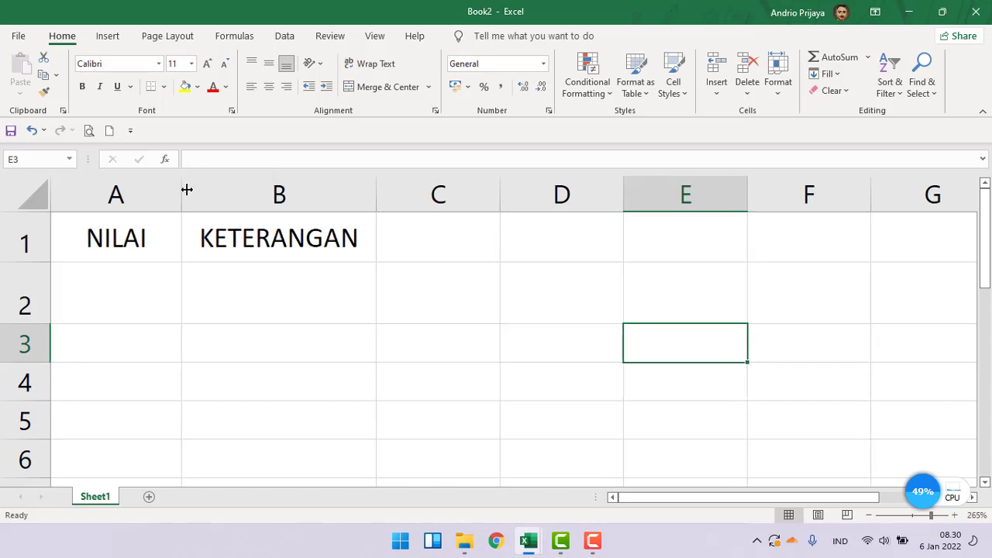
click(123, 302)
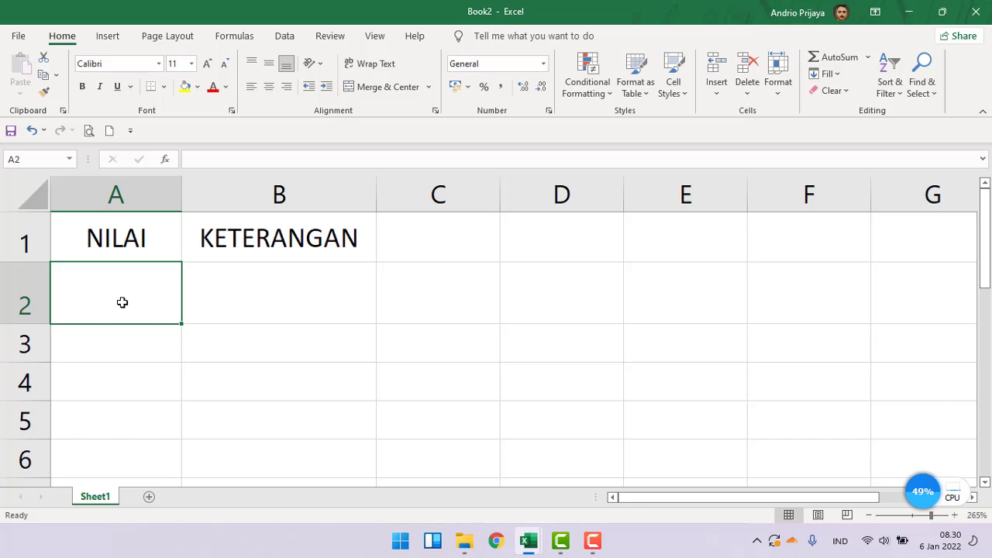
Step: Apply All Borders to the two-row table in A1:B2
drag(128, 236, 253, 308)
click(164, 87)
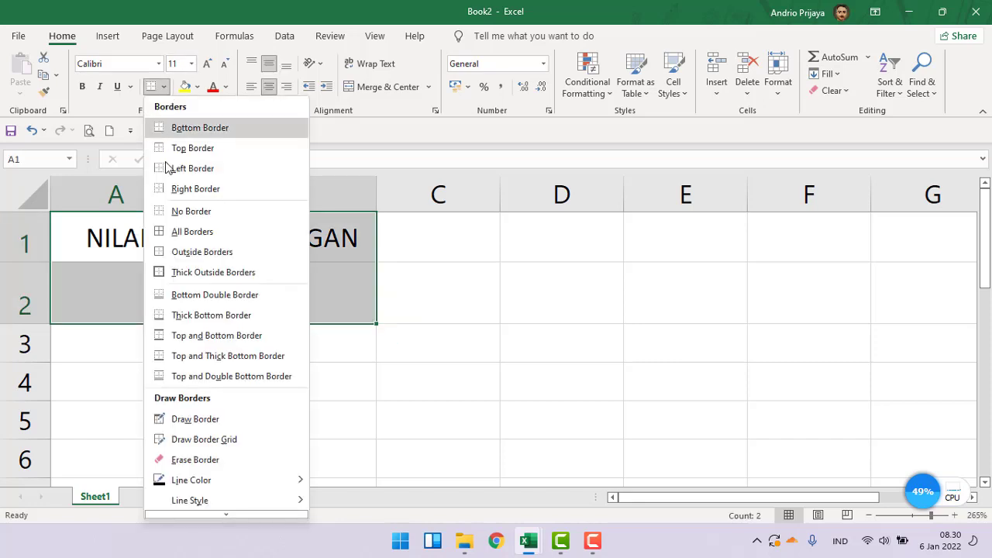
click(190, 231)
click(496, 314)
click(285, 426)
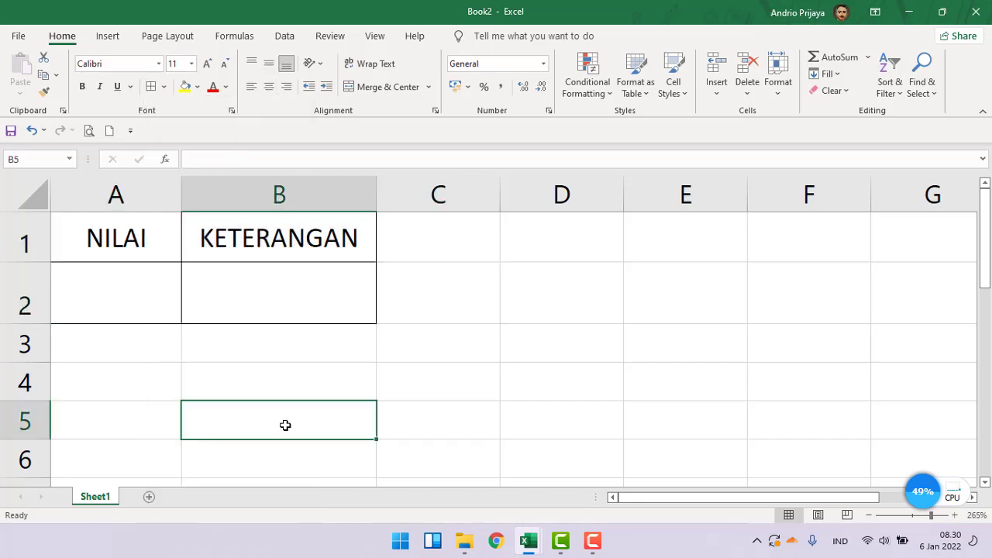
click(100, 269)
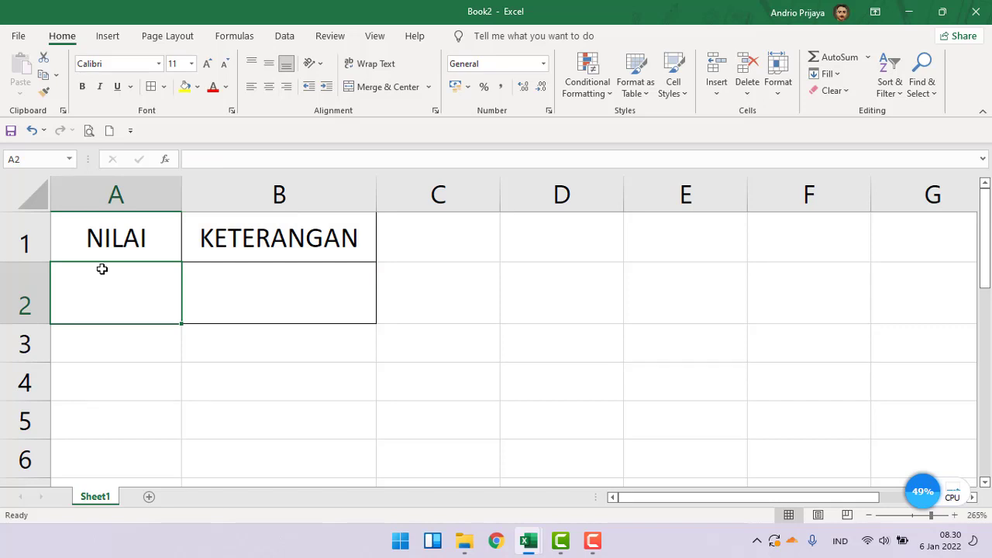
Step: Enter the passing criterion below the table, with ">= 75" in A4 and LULUS in B4
click(143, 384)
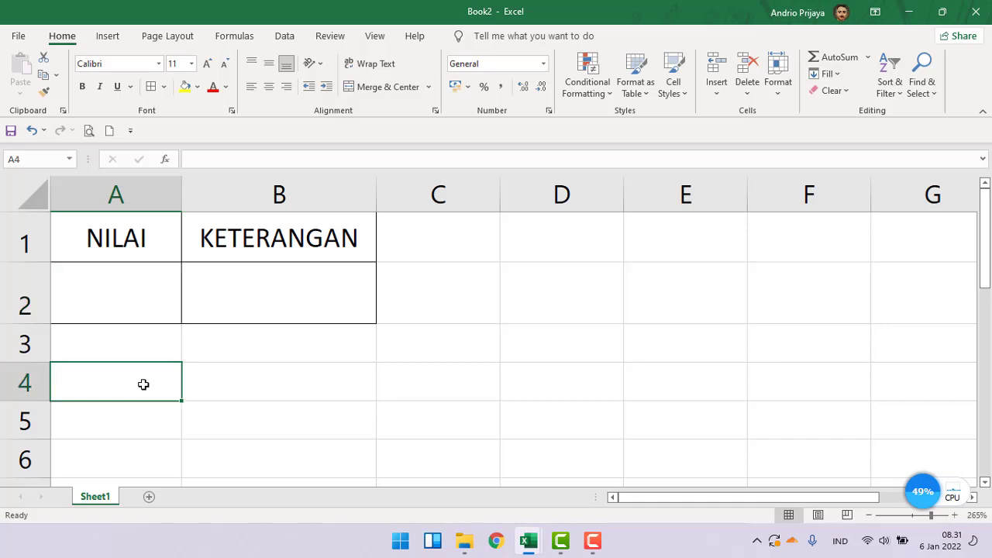
text(>)
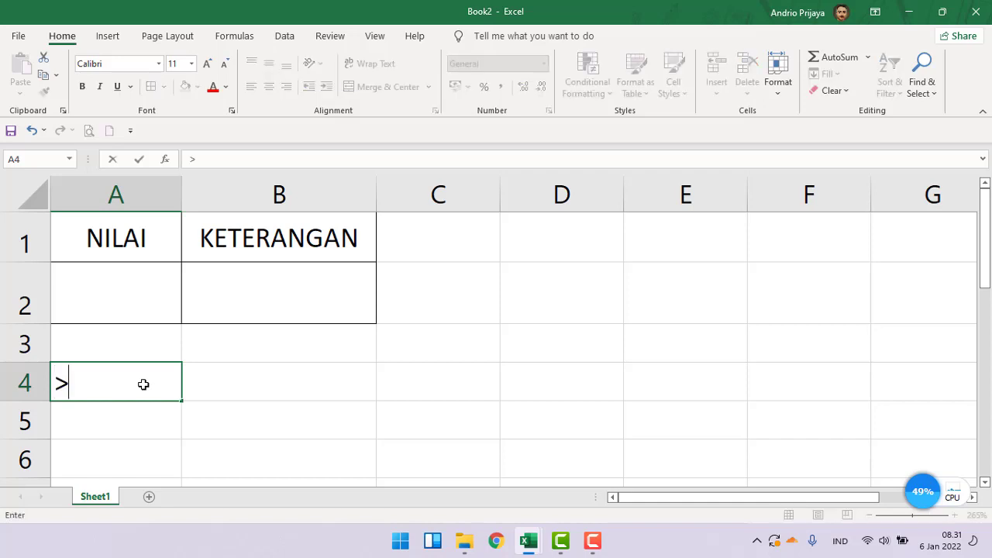
text(= 75)
key(Tab)
text(LULUS)
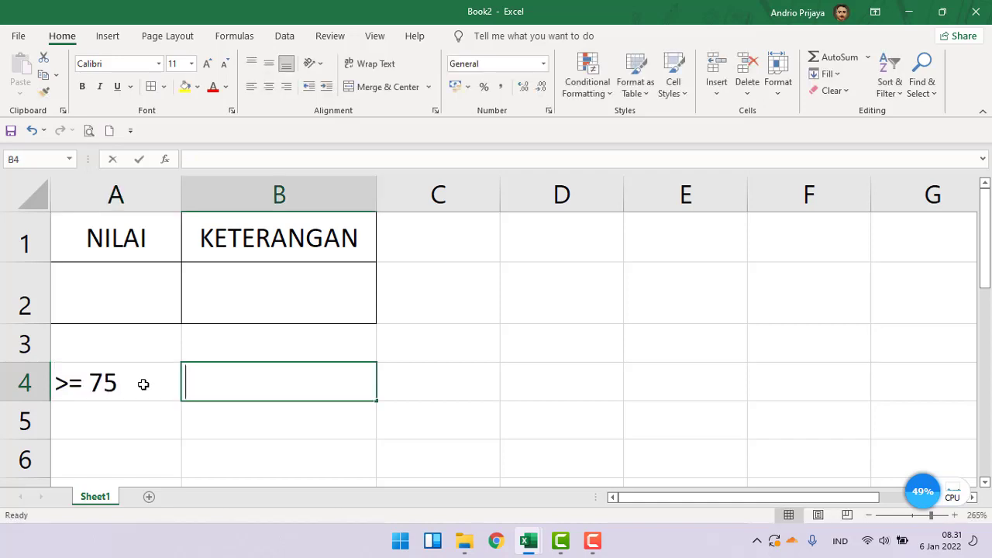
key(Return)
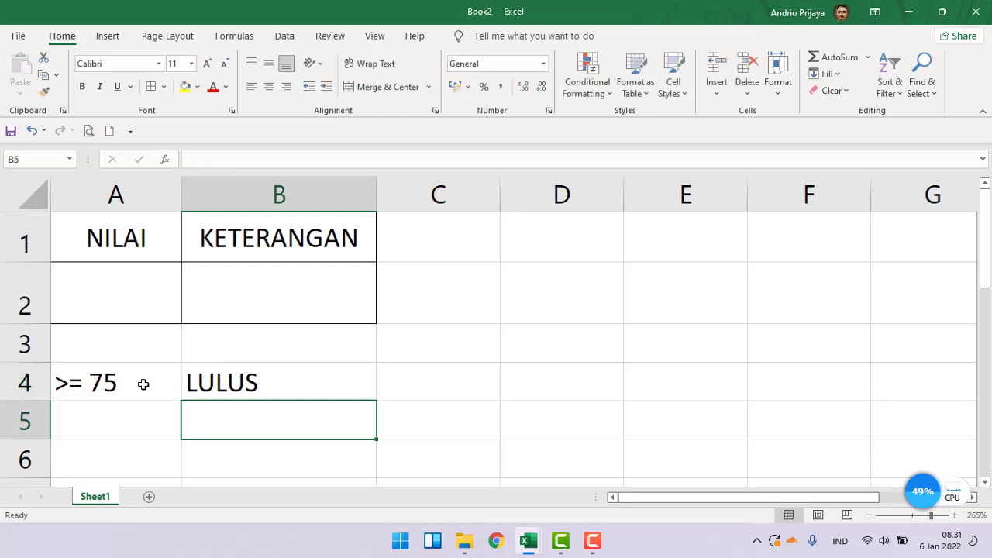
Step: Enter the failing criterion, with "< 75" in A5 and TIDAK LULUS in B5
key(Left)
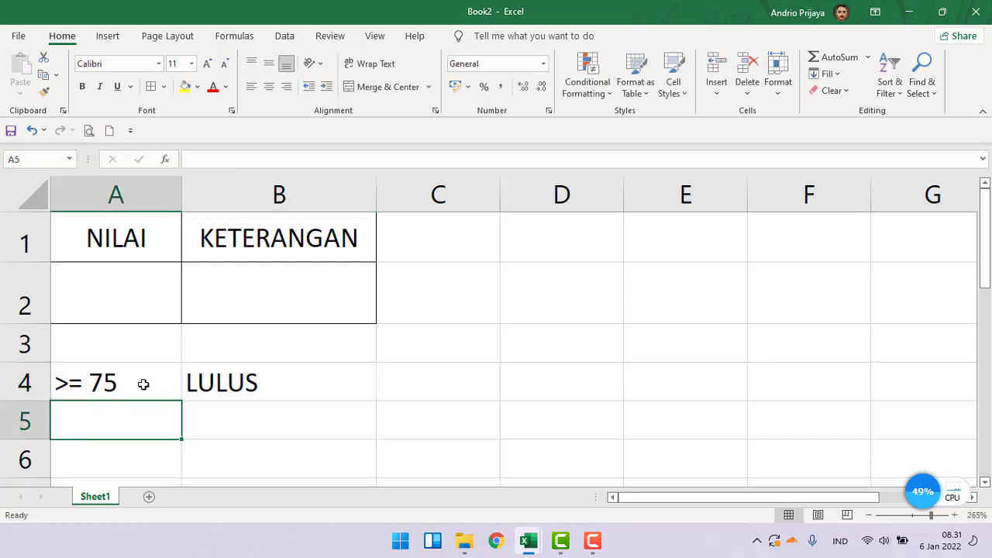
text(<75)
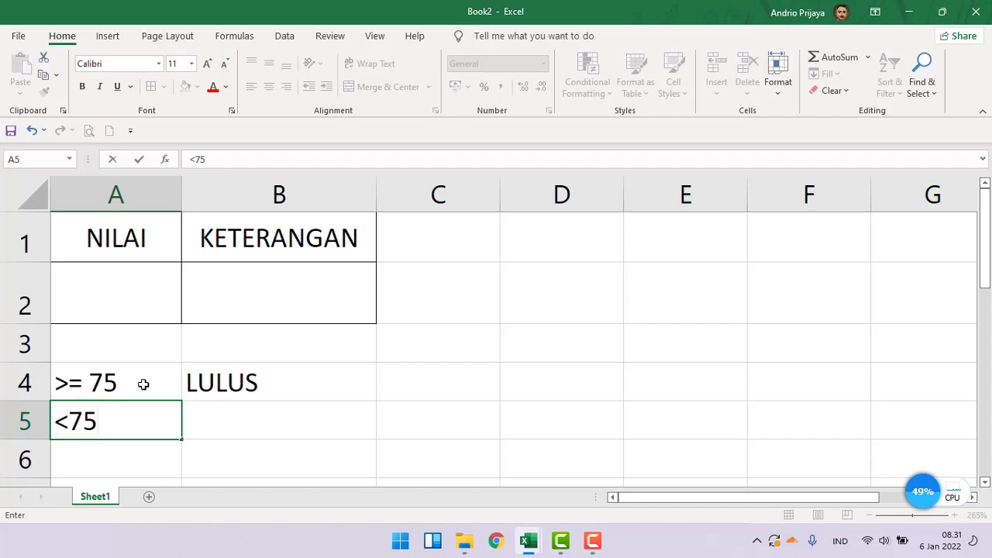
key(ctrl+Return)
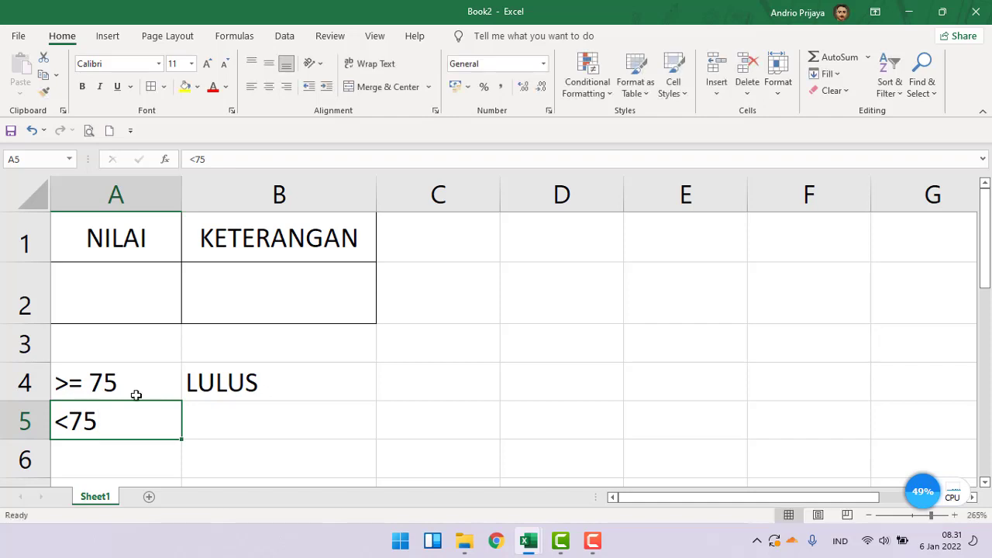
double_click(68, 420)
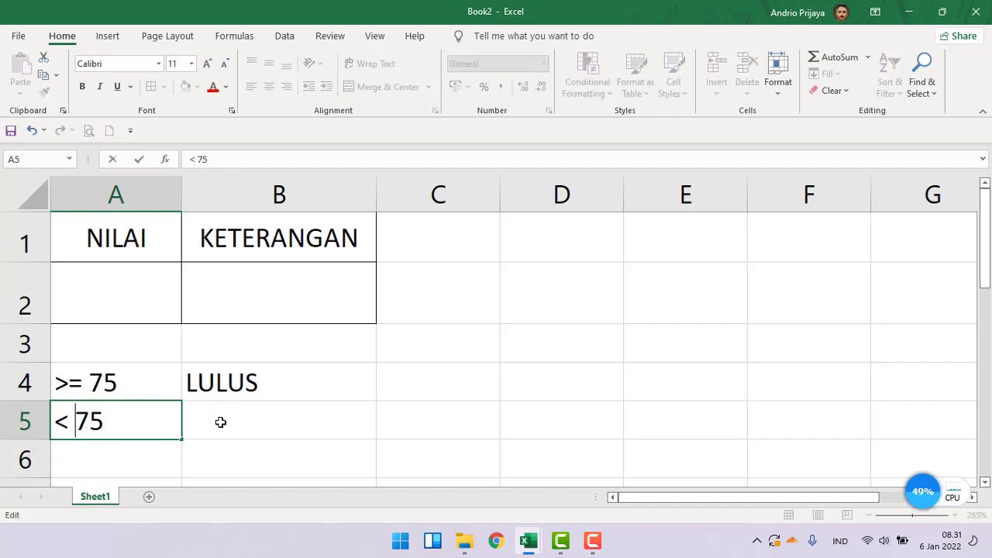
click(218, 421)
text(TIDAK )
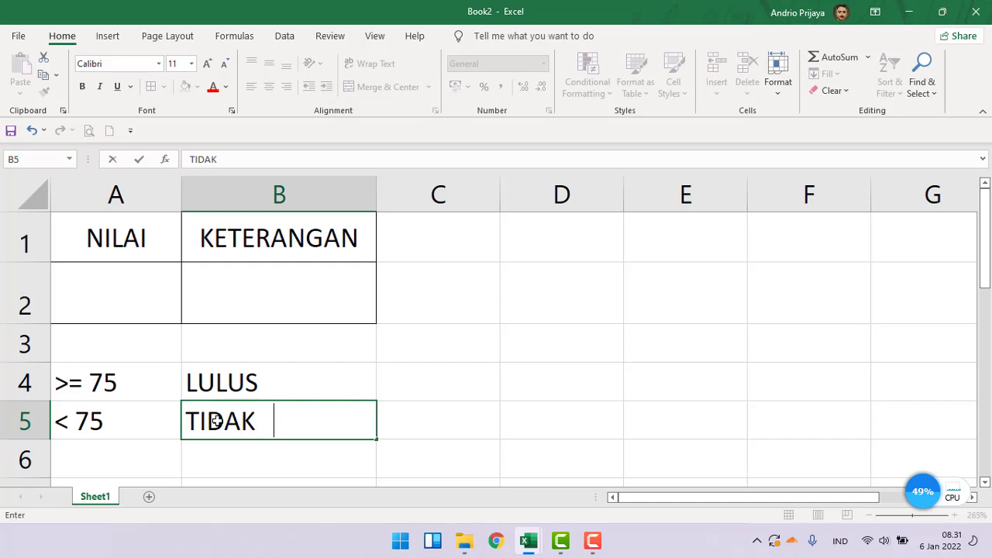
text(LULUS)
click(444, 403)
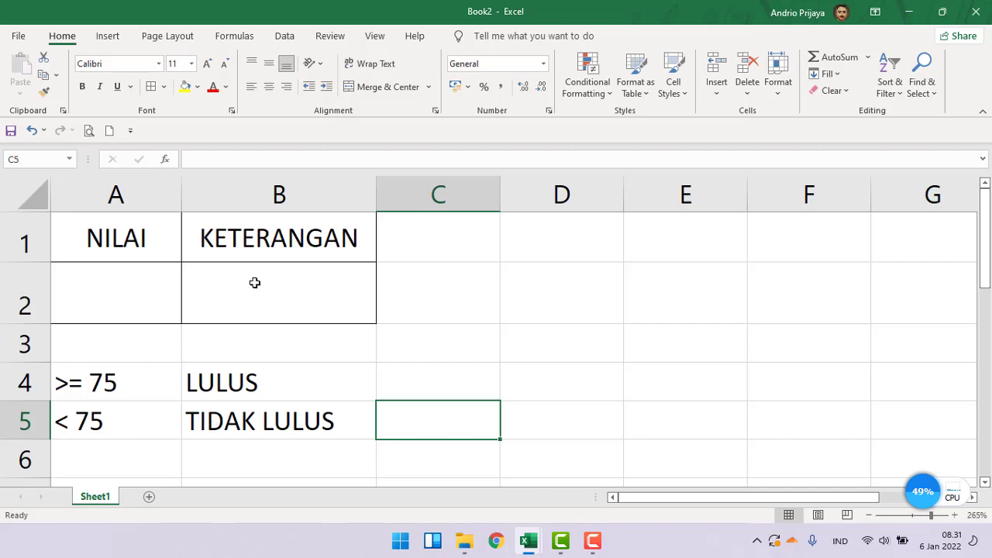
Step: Enter the score 85 in A2 and center cells A2:B2 horizontally and vertically
click(135, 305)
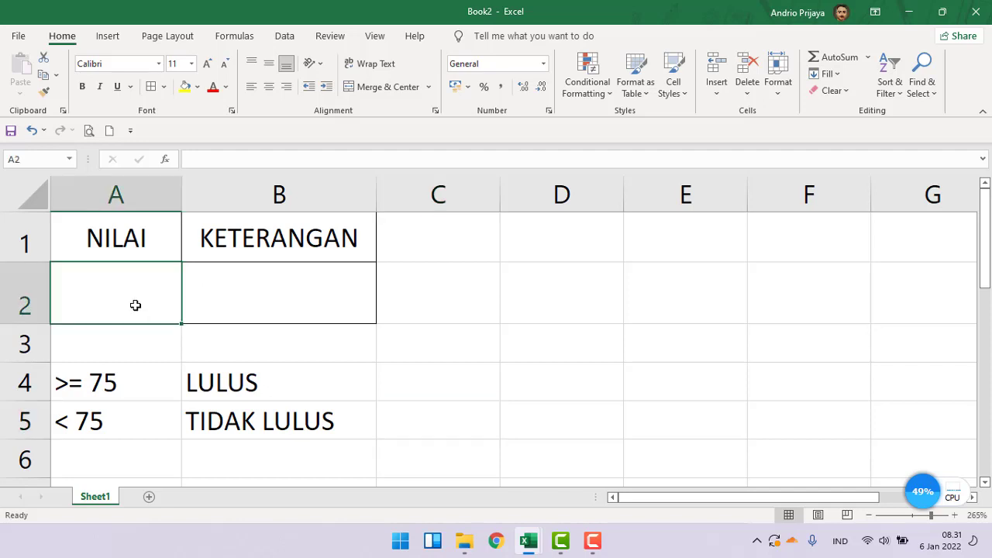
text(85)
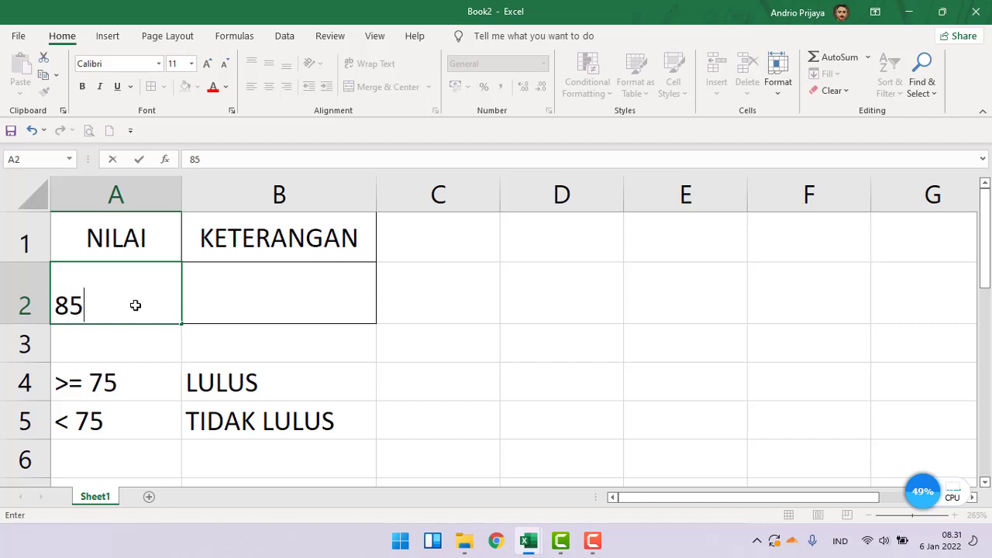
key(Return)
drag(135, 303, 228, 304)
click(268, 86)
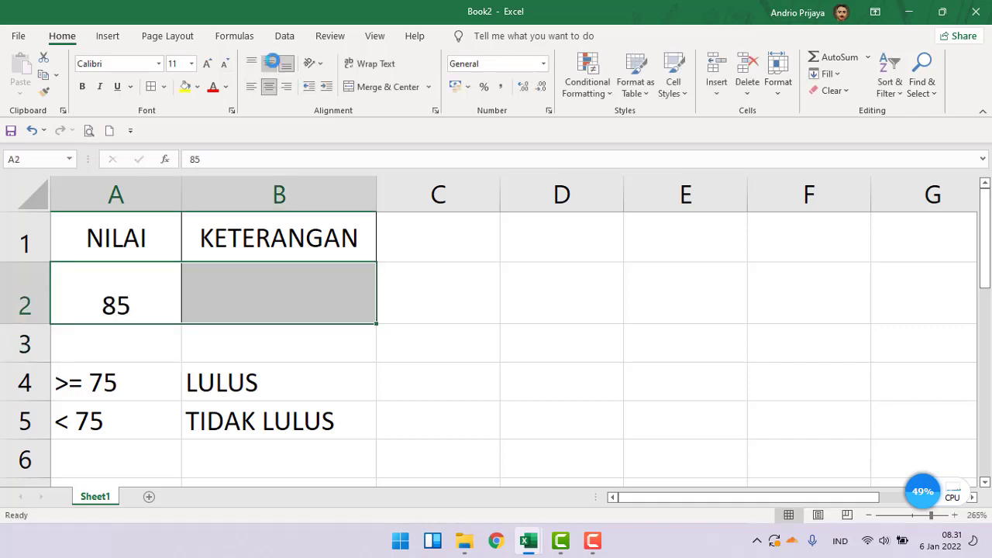
click(268, 63)
click(514, 279)
click(314, 289)
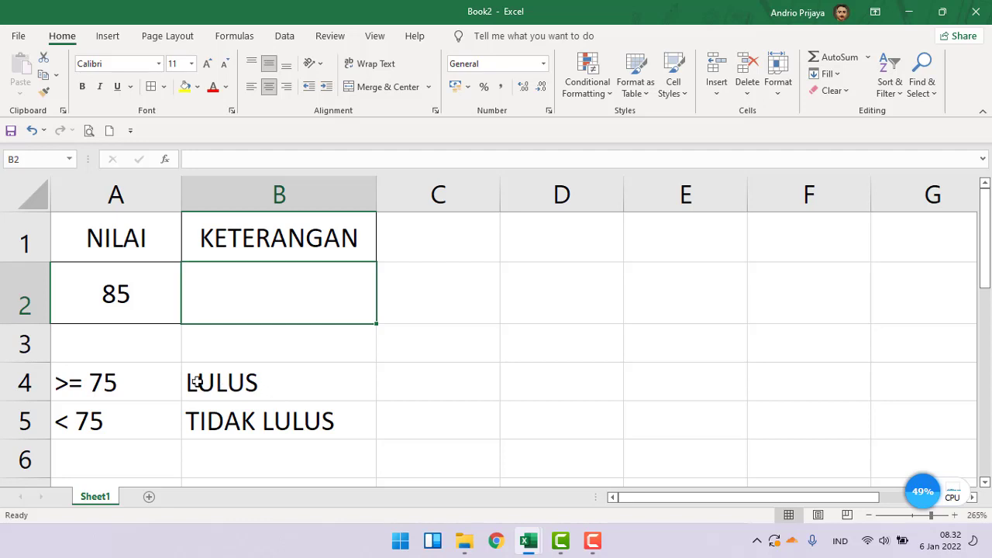
click(118, 291)
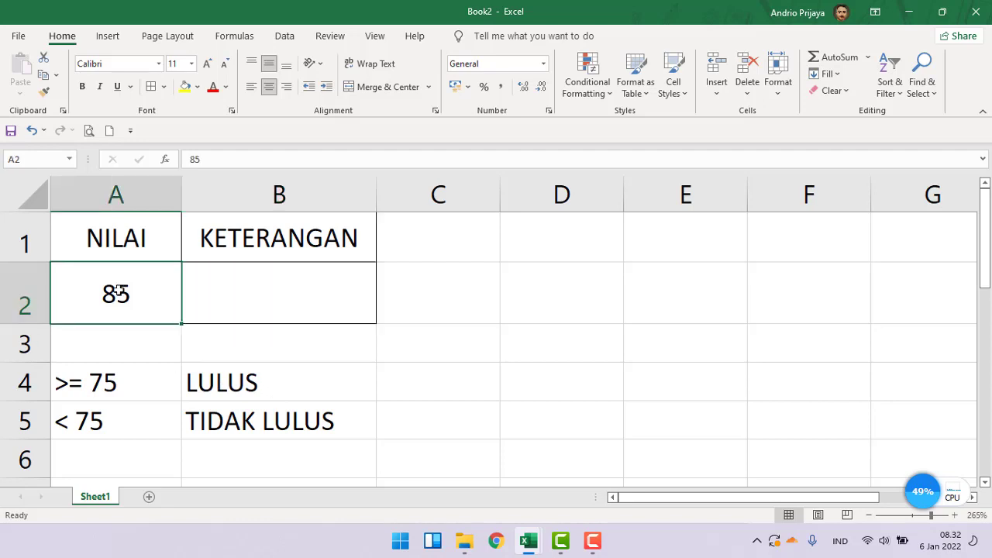
Step: Begin an IF formula in B2 with the condition A2>=75 and "LULUS" as the value if true
click(311, 306)
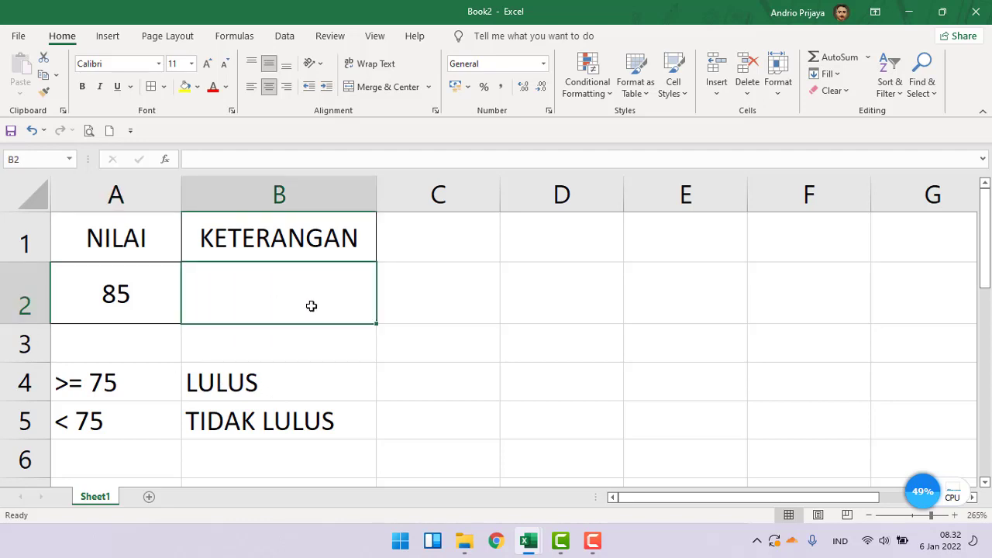
click(138, 295)
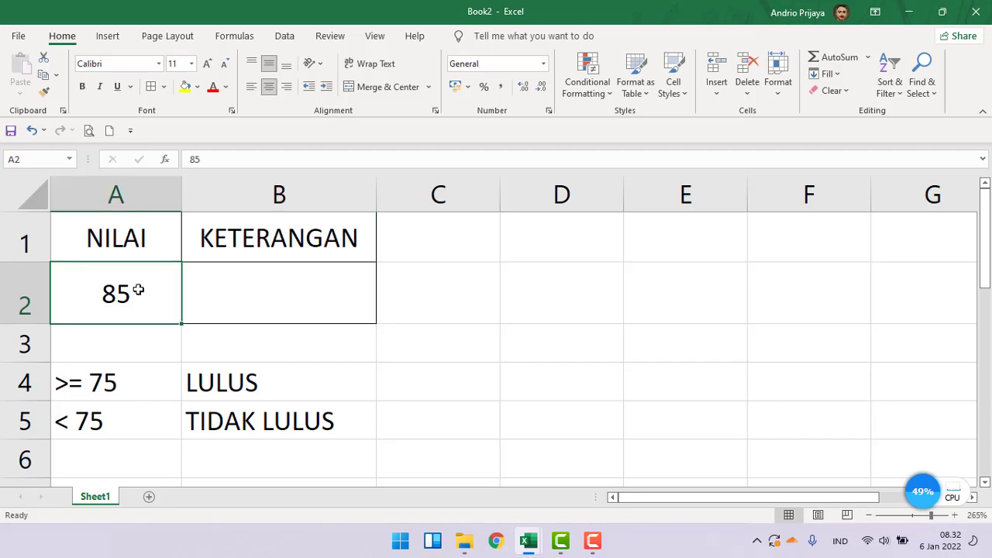
click(327, 303)
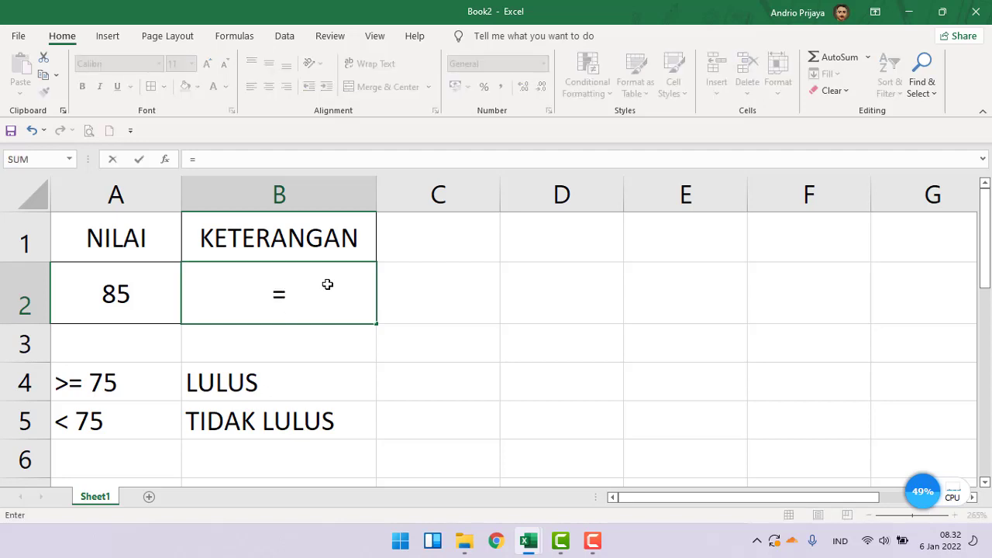
text(IF)
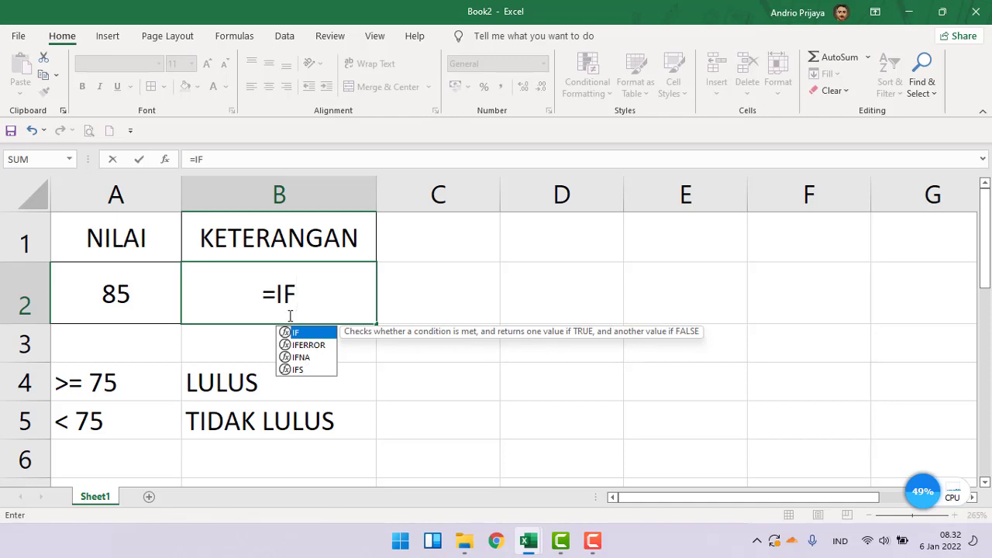
text(()
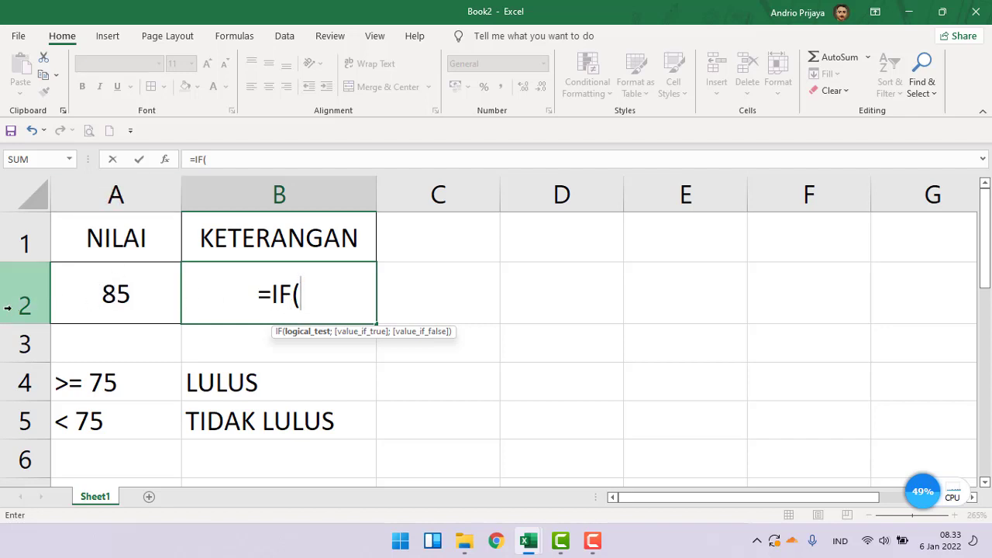
click(123, 296)
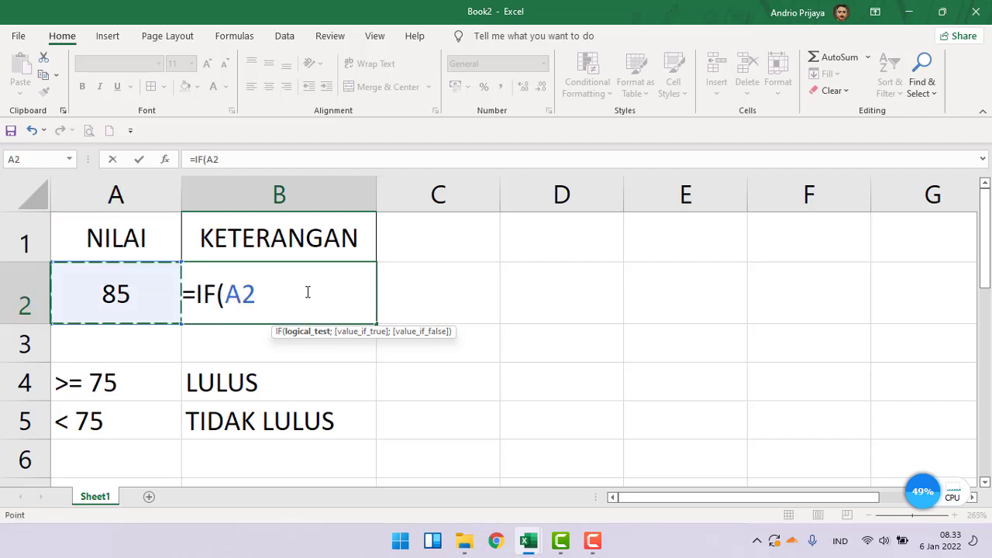
text(>=)
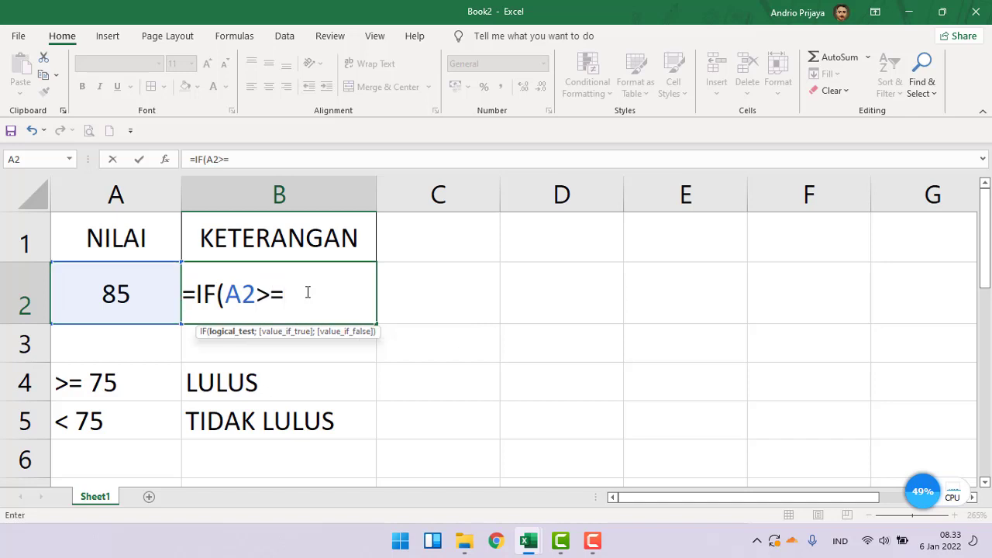
text(75)
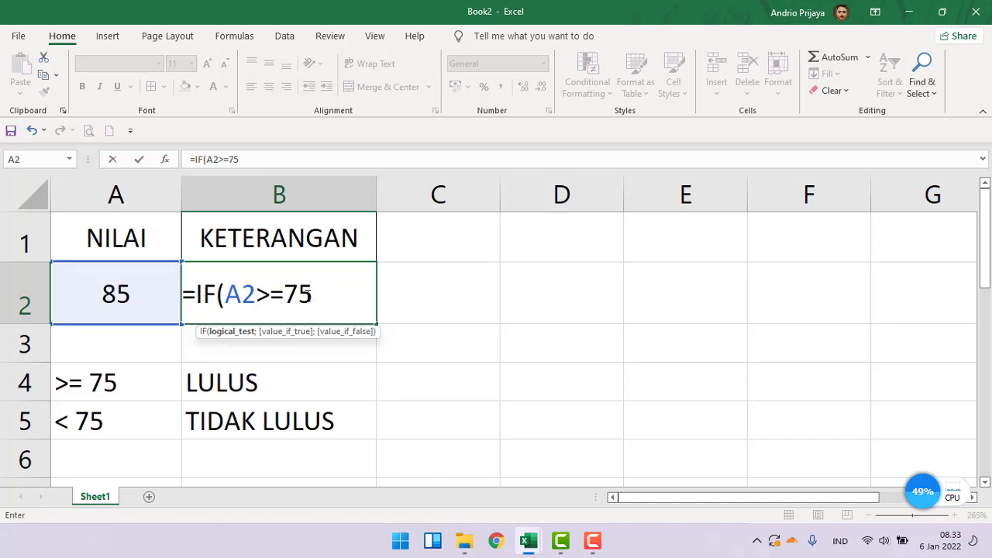
text(;)
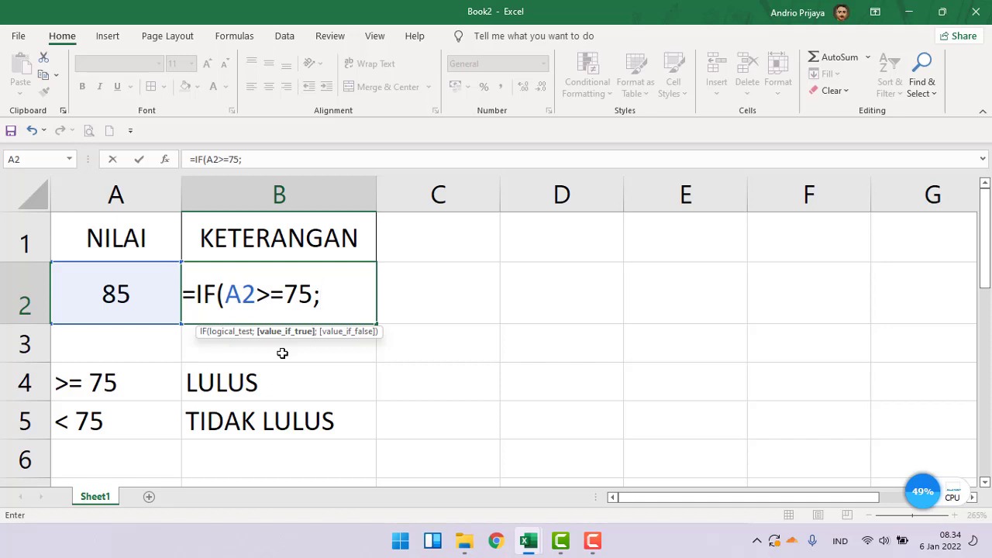
text("LULUS)
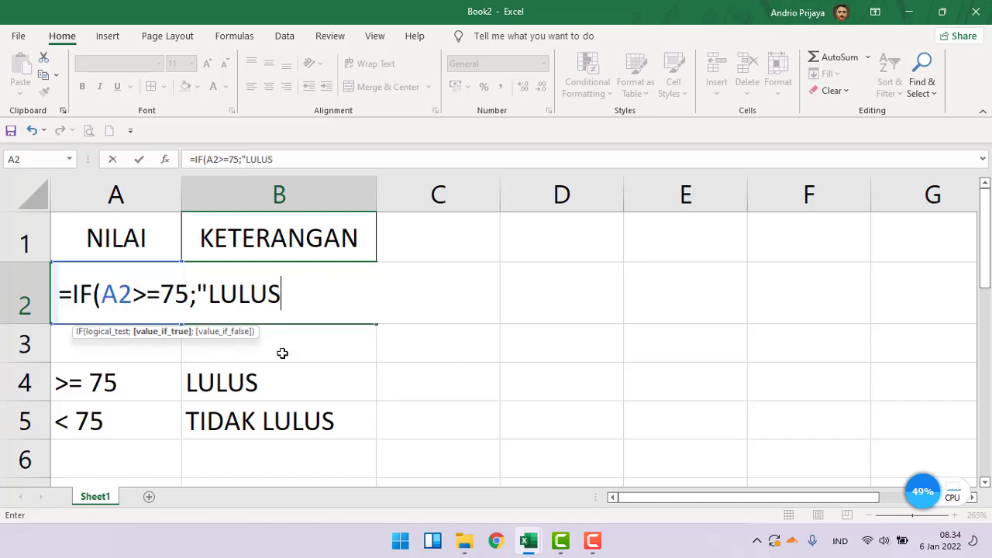
text(")
Step: Examine the threshold 75 and the quoted text "LULUS" inside the unfinished IF formula in B2
drag(207, 293, 282, 296)
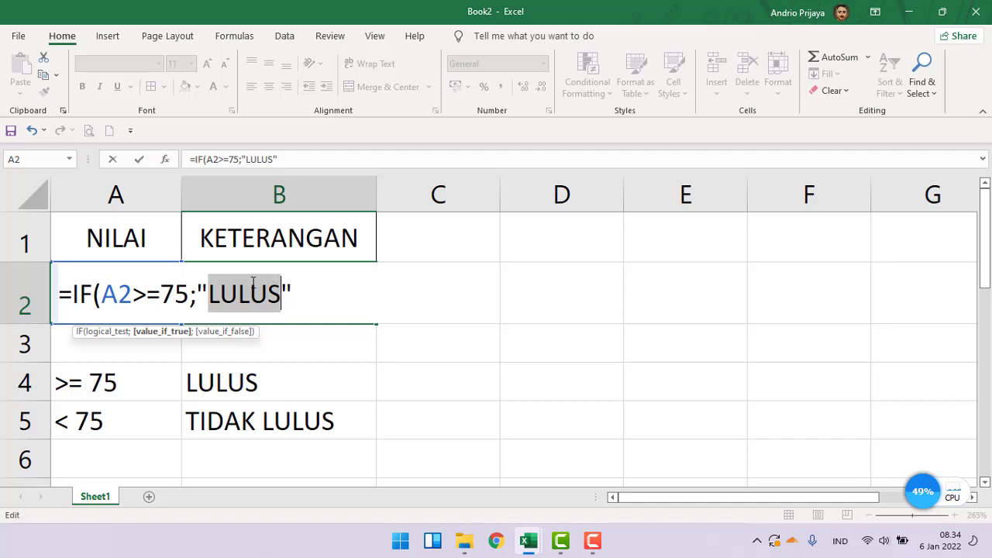
click(294, 294)
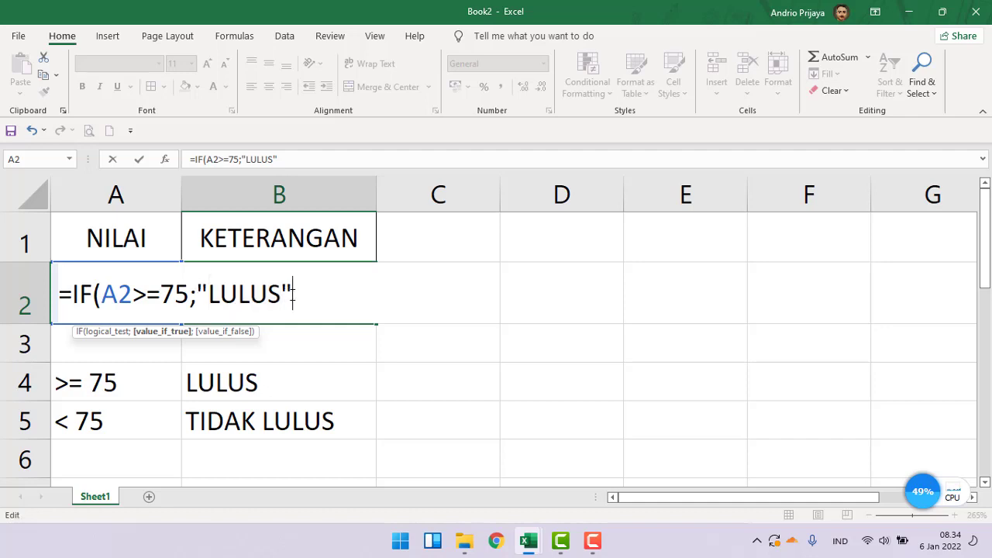
double_click(171, 295)
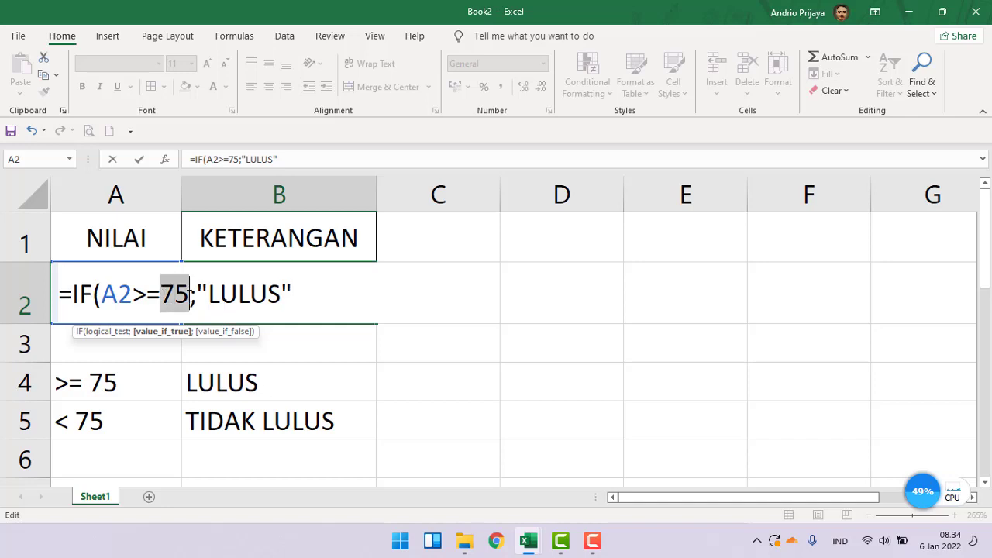
click(171, 295)
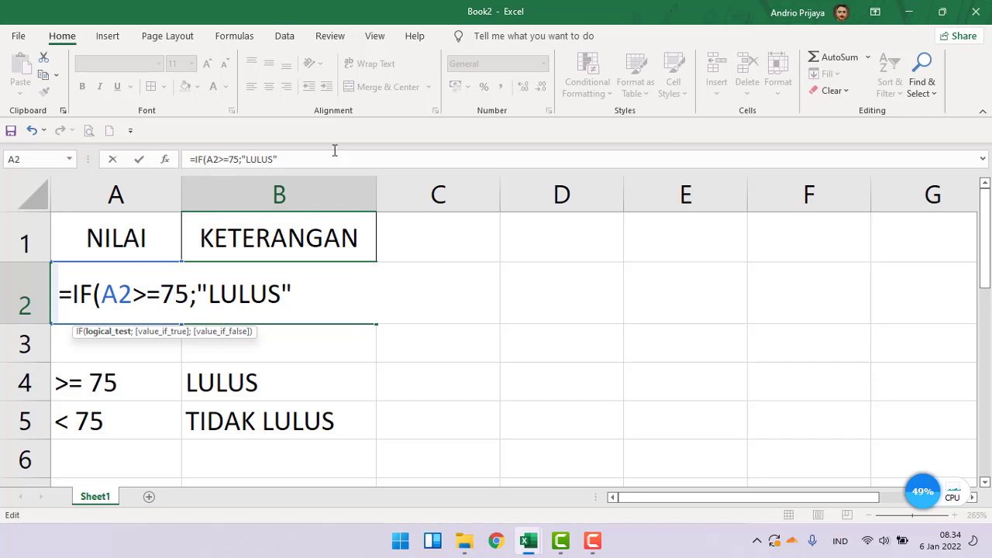
double_click(166, 294)
click(201, 291)
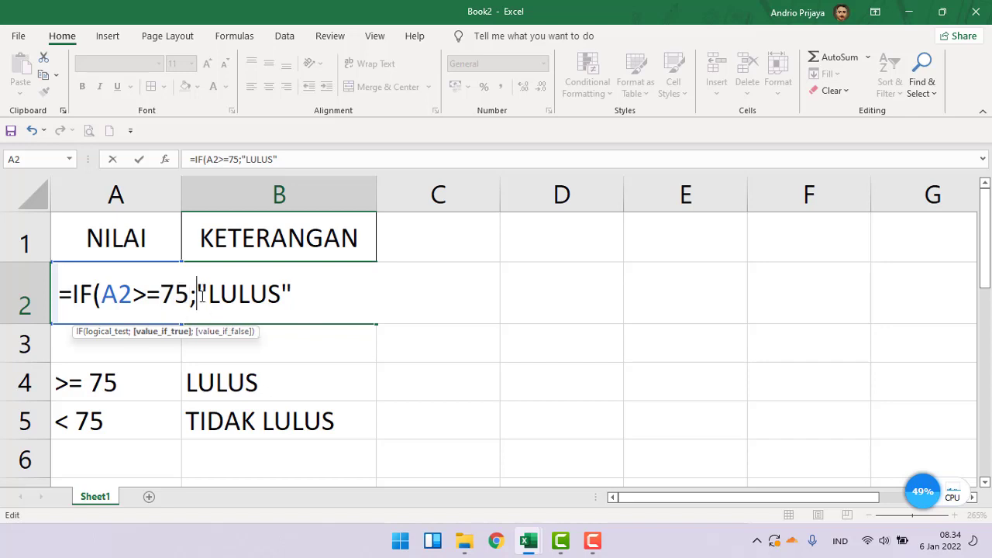
drag(197, 292, 299, 292)
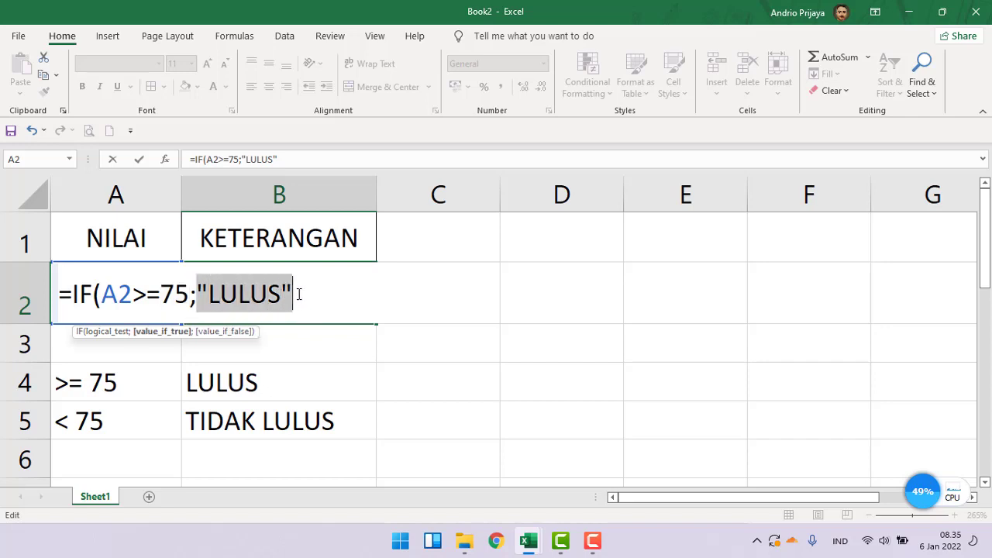
click(300, 294)
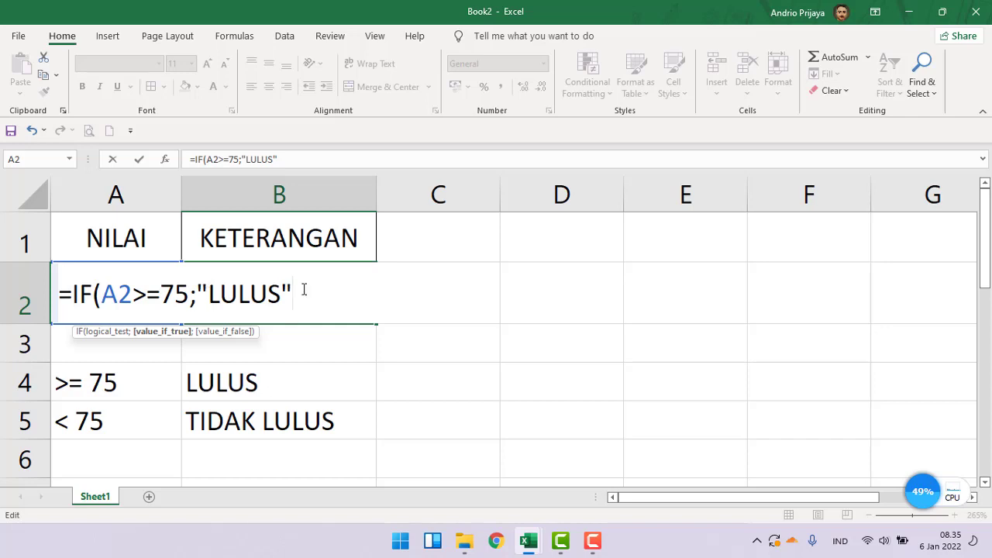
Step: Complete the IF formula in B2 with "TIDAK LULUS" as the value if false and commit it
text(;)
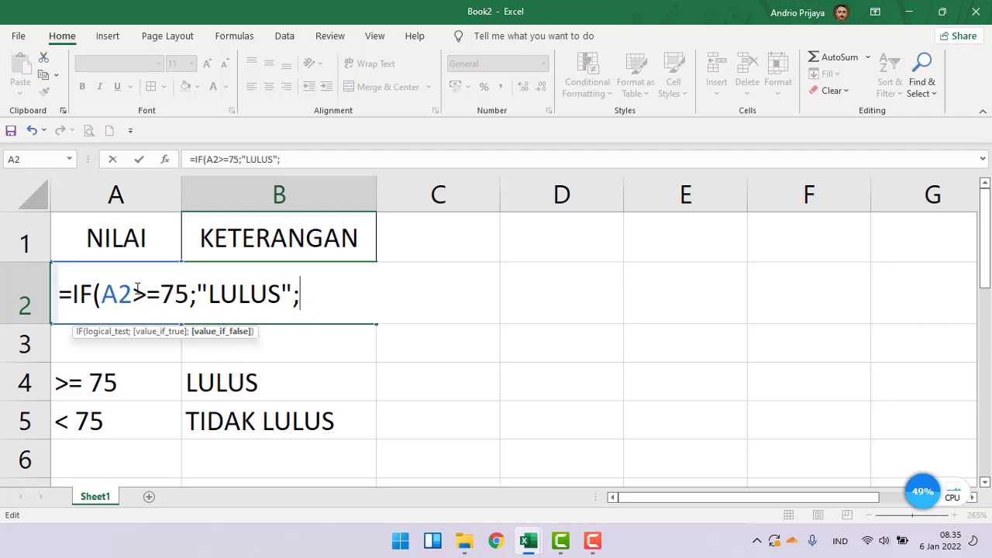
text("TIDAK)
text( LULUS)
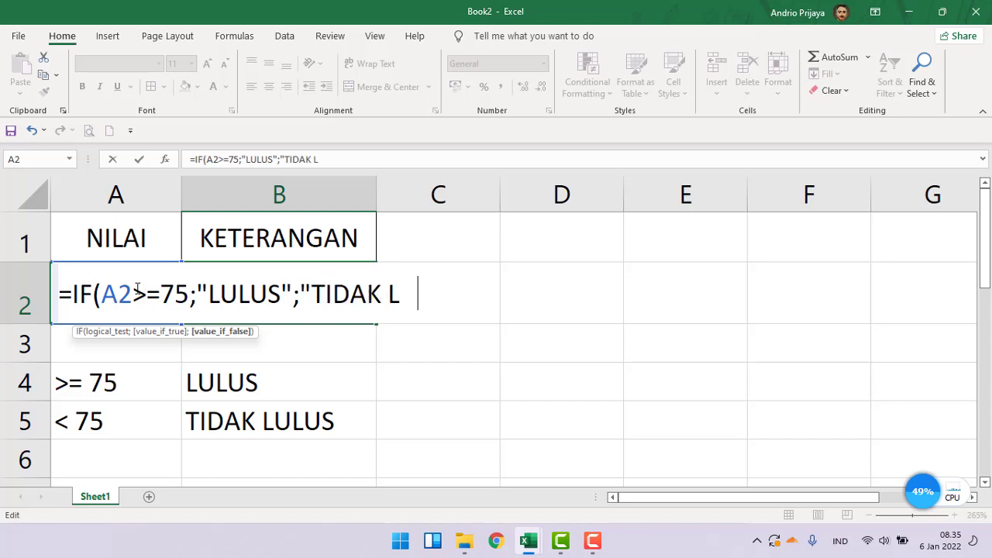
text(")
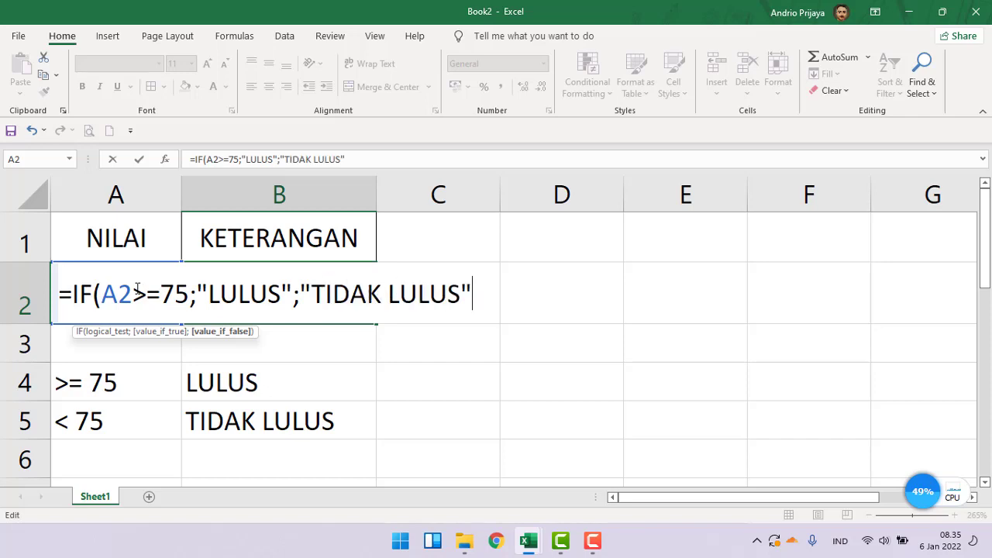
text())
key(Return)
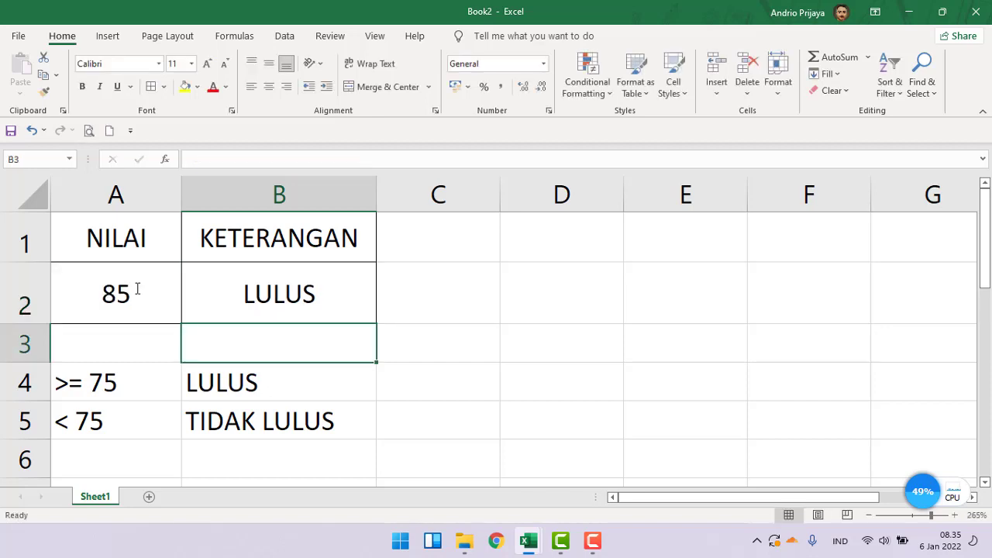
Step: Test the IF formula with a failing score by setting A2 to 74 and checking B2
click(136, 289)
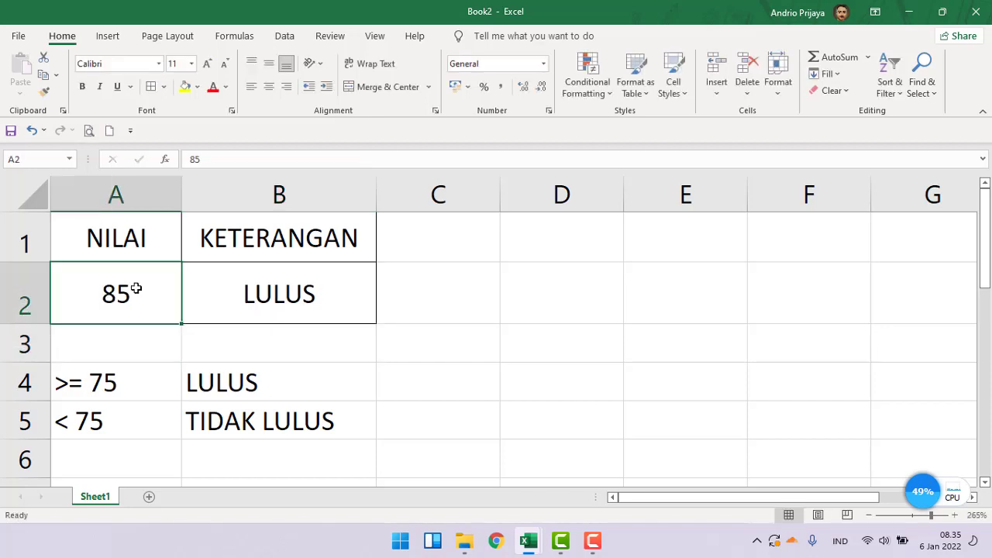
click(222, 305)
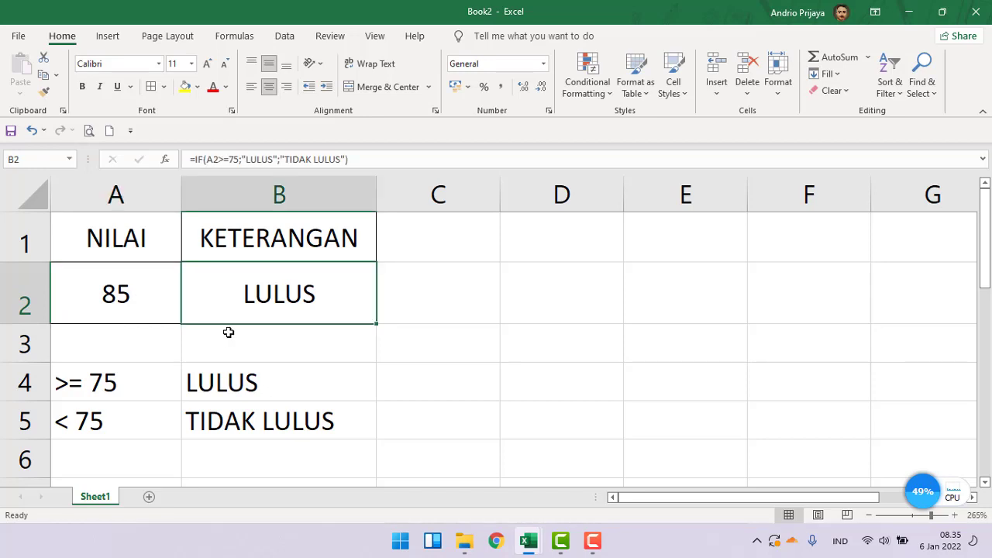
click(114, 299)
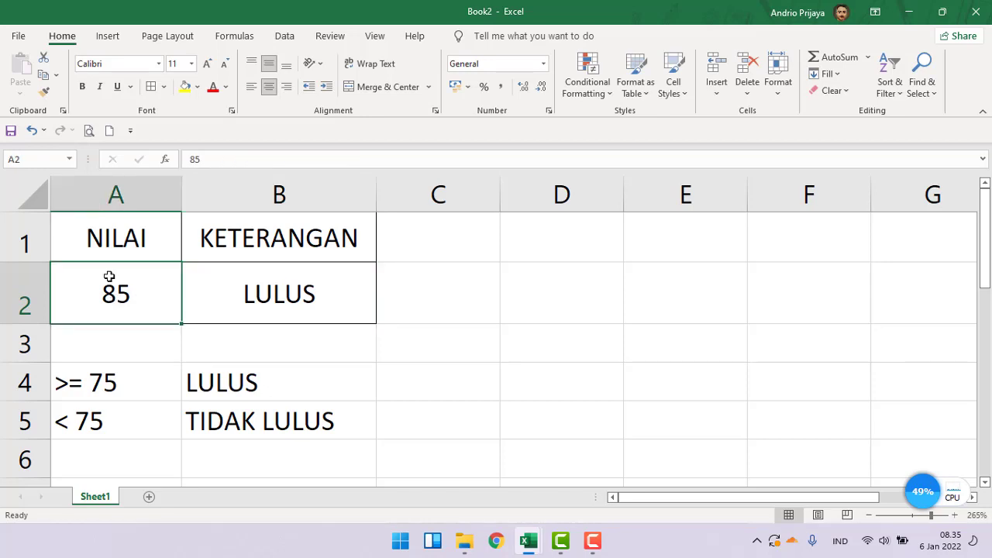
key(F2)
key(BackSpace)
key(BackSpace)
text(74)
key(Return)
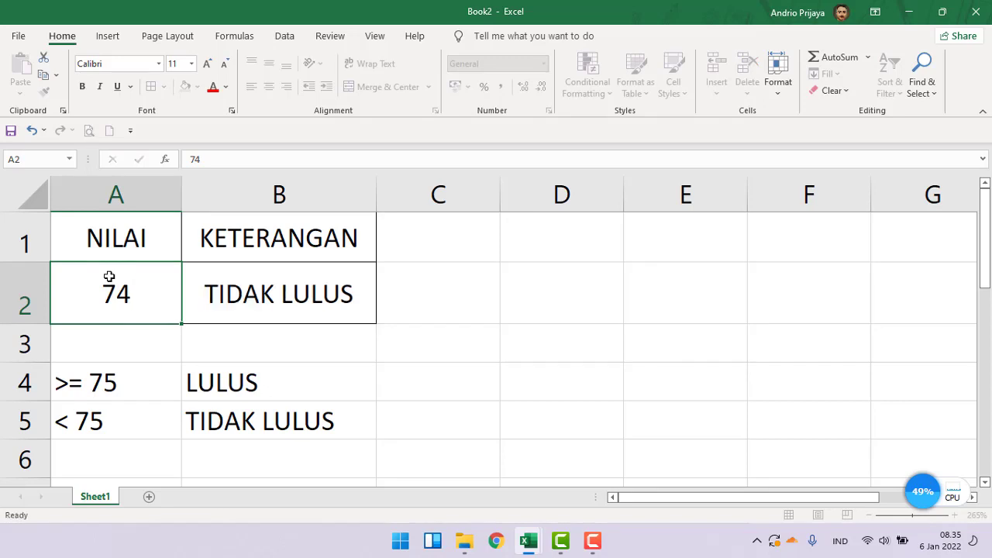
click(221, 296)
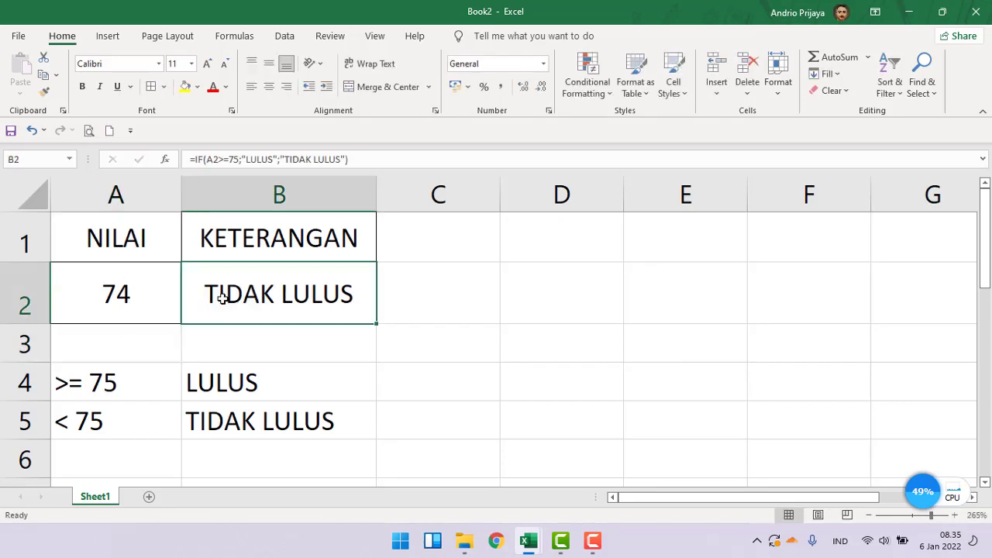
Step: Test the IF formula with a passing score by setting A2 to 90
click(119, 297)
key(F2)
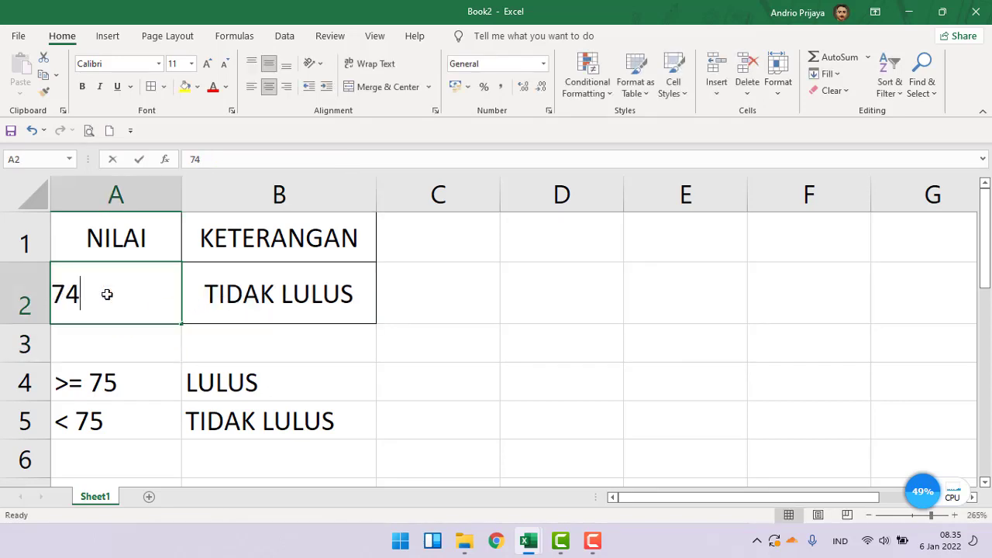
key(BackSpace)
key(BackSpace)
text(90)
key(Return)
Step: Test the IF formula at the passing threshold by setting A2 to 75
click(106, 293)
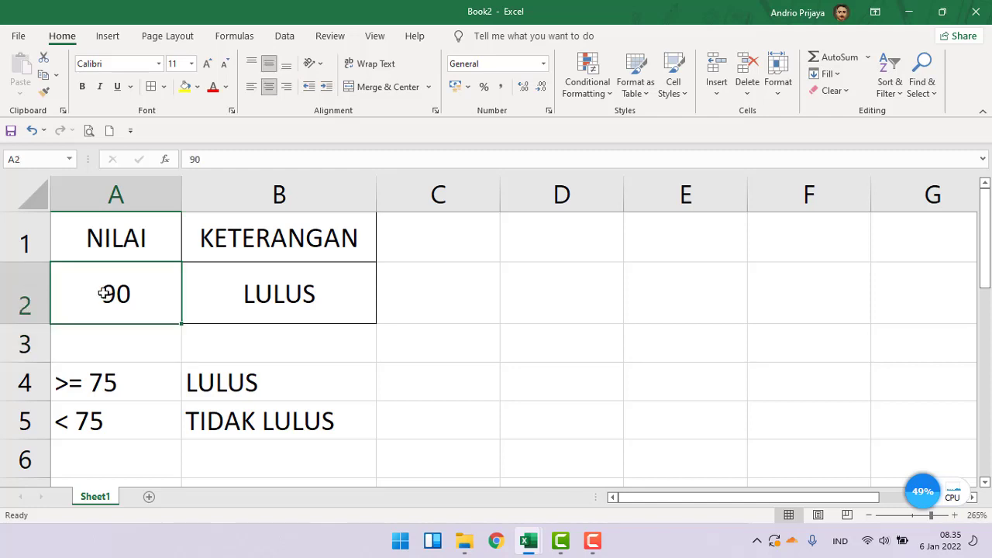
key(F2)
key(BackSpace)
key(BackSpace)
text(75)
key(Return)
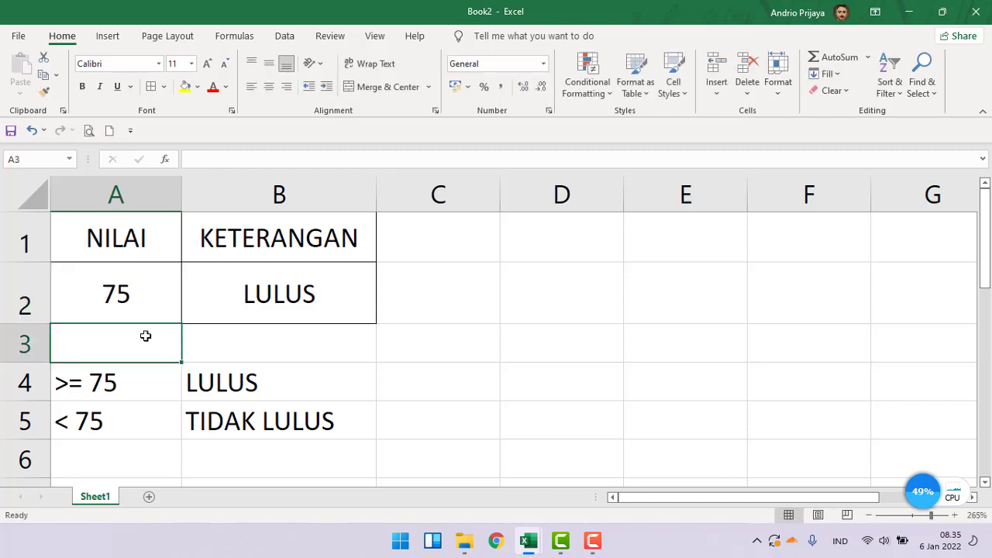
Step: Set the score in A2 to 60 and review the score and the result cell B2
click(128, 298)
text(60)
key(Return)
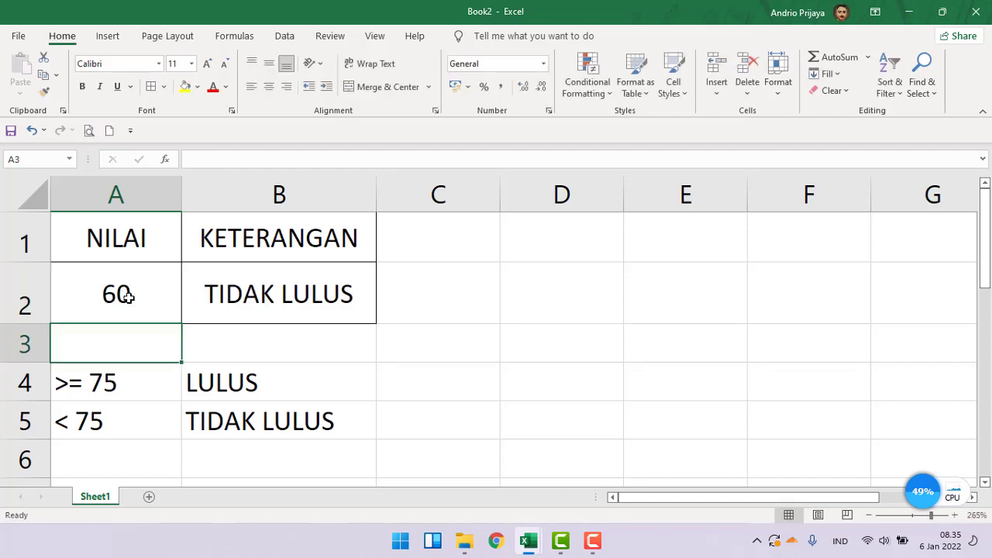
click(253, 297)
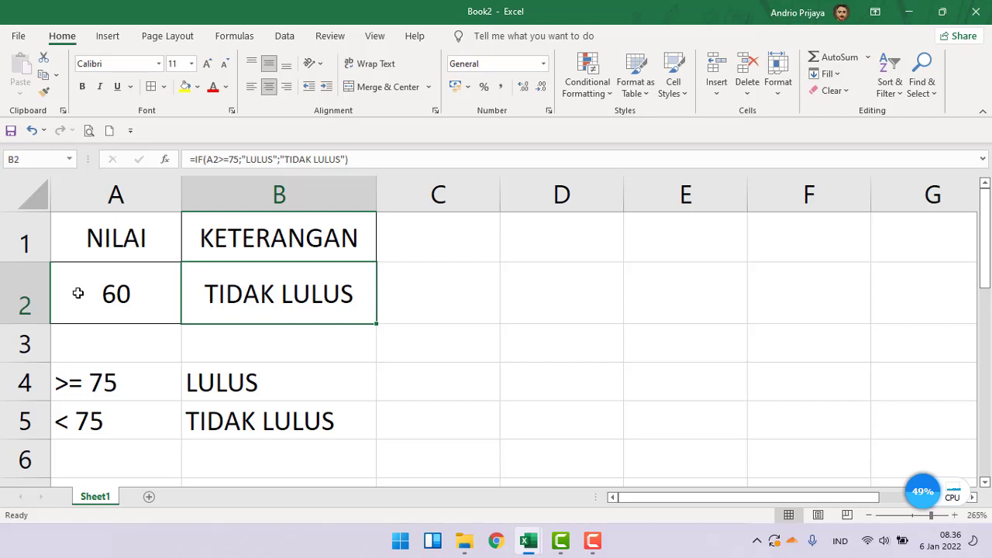
click(115, 240)
click(114, 299)
click(207, 300)
Step: Narrow column C to leave a slim gap between the table and column D
click(456, 229)
click(545, 239)
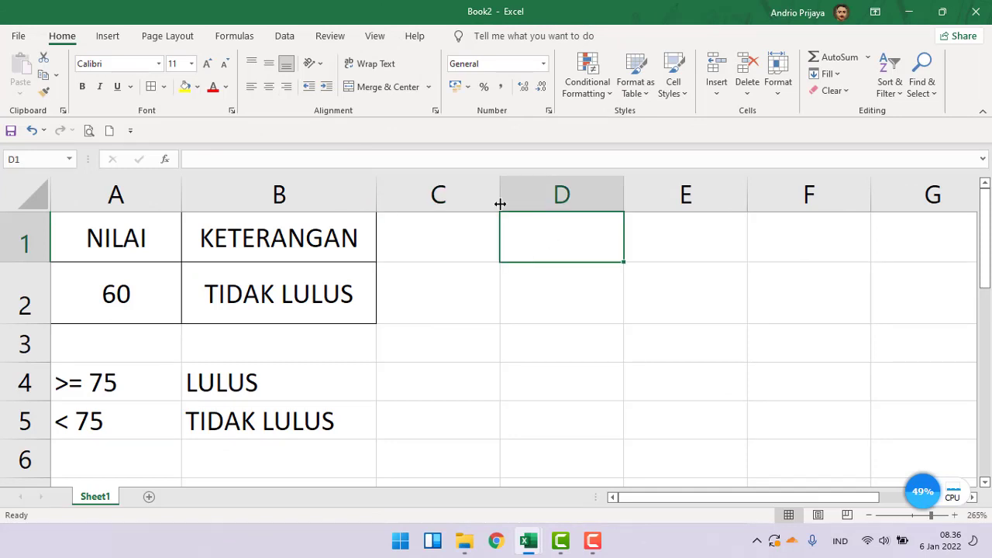
drag(500, 204, 480, 202)
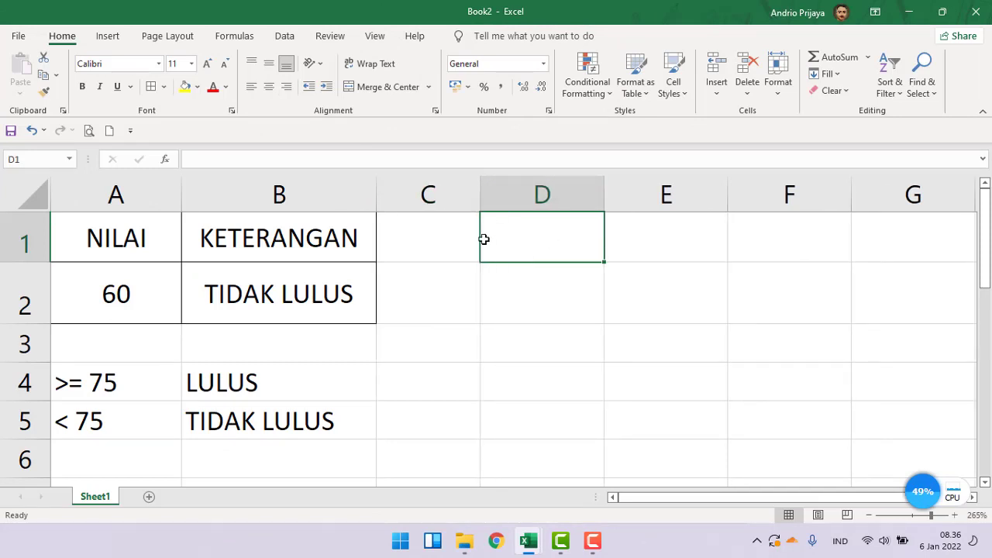
drag(481, 194, 451, 190)
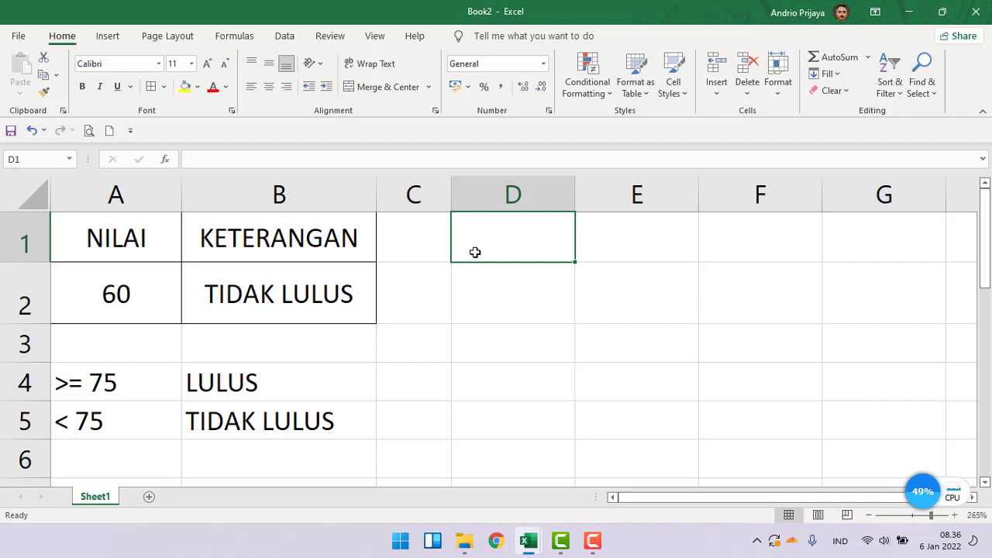
Step: Copy the NILAI and KETERANGAN headers from A1:B1 to D1:E1 and widen column E to fit its header
drag(131, 231, 268, 239)
key(ctrl+c)
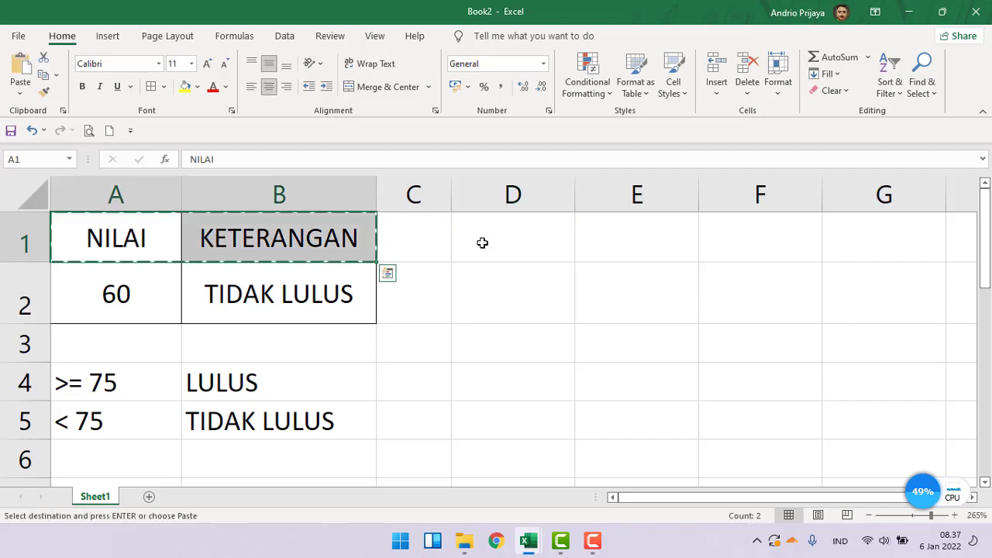
click(480, 241)
key(ctrl+v)
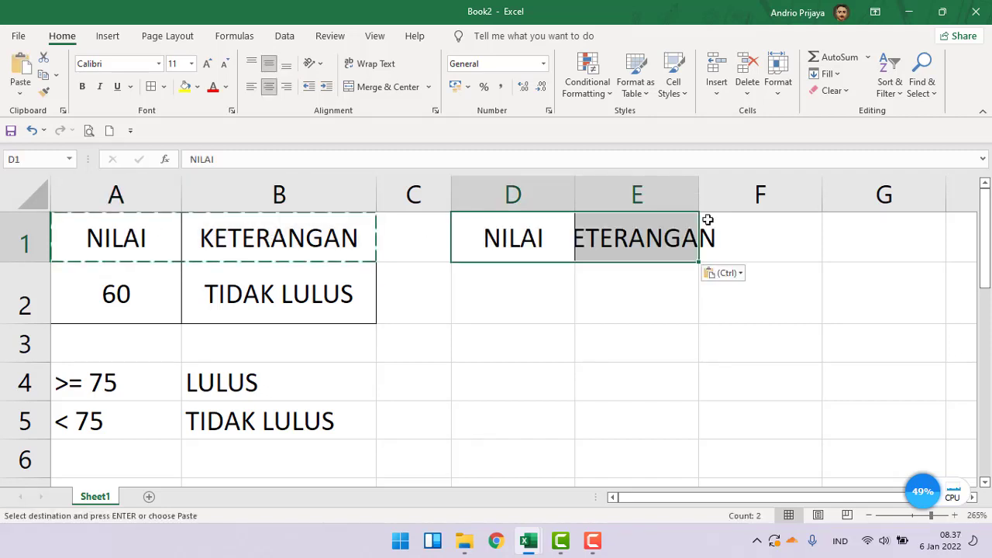
key(Escape)
click(680, 292)
drag(698, 194, 758, 195)
Step: Apply borders to cells D2:E2 below the copied headers
click(543, 329)
drag(522, 293, 657, 288)
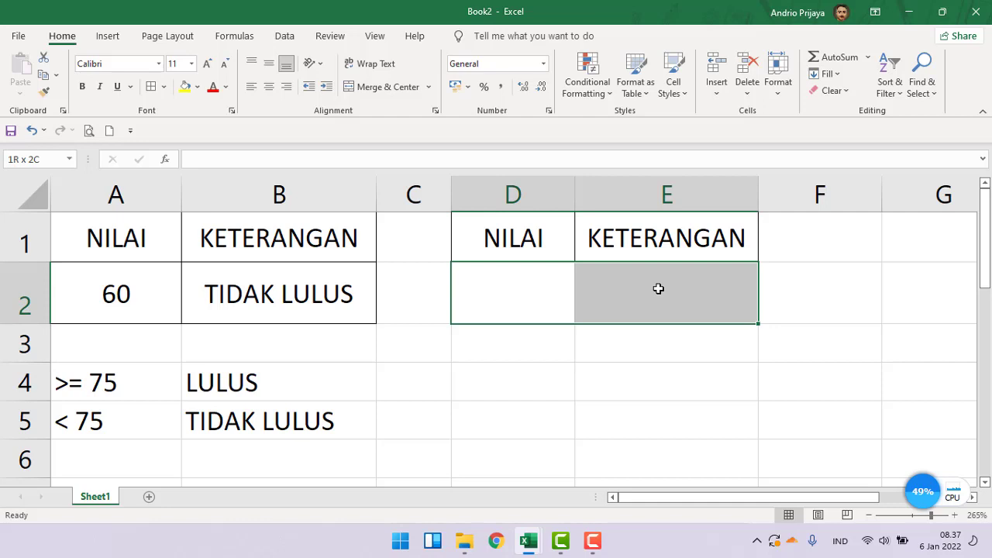
click(151, 87)
click(438, 352)
click(575, 397)
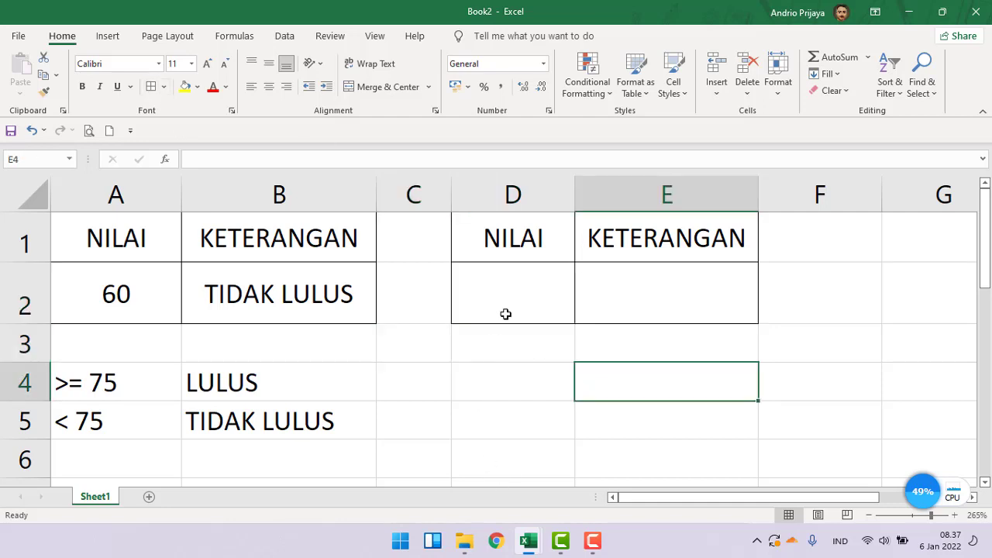
Step: Enter the grade code SB in D4 and its description Sangat Baik in E4
scroll(505, 313, down, 1)
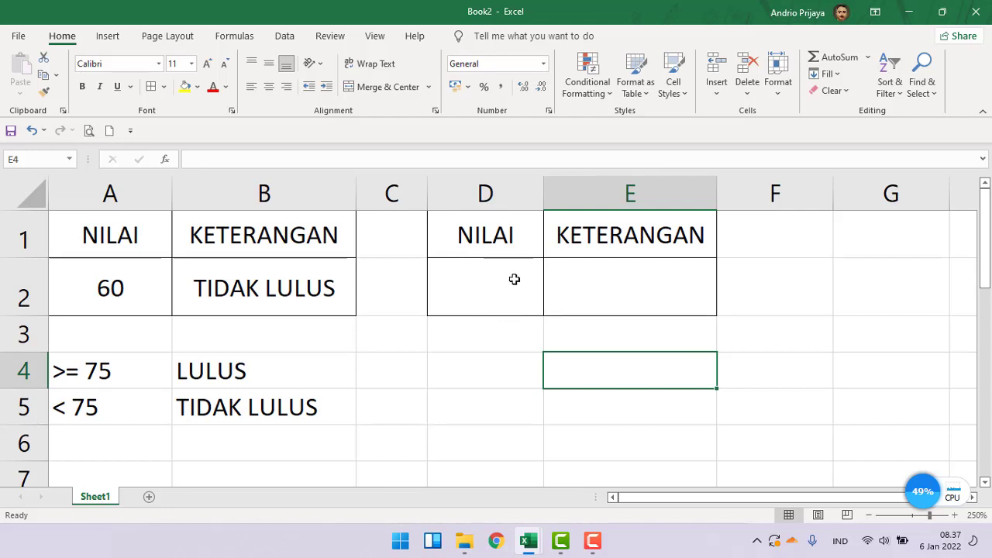
click(513, 279)
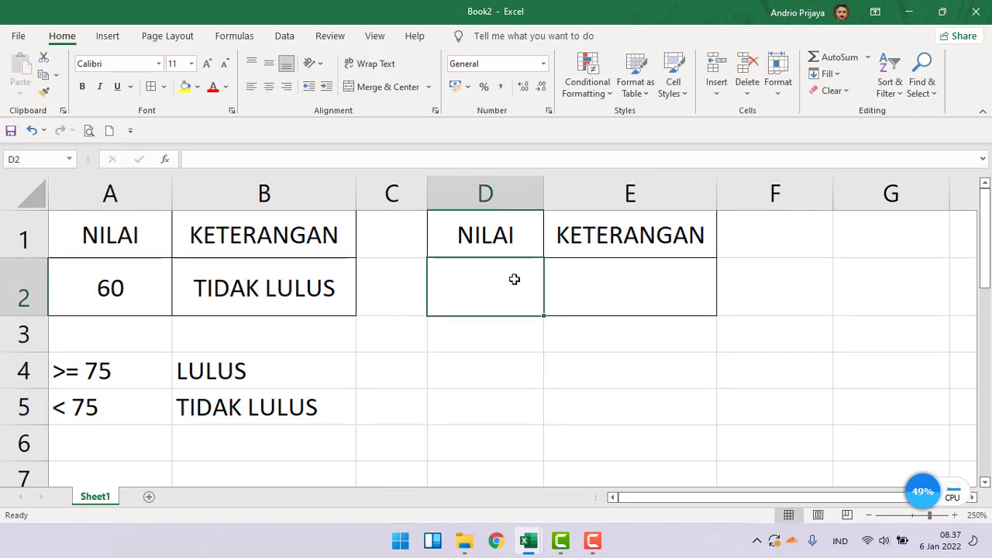
click(491, 373)
text(SB)
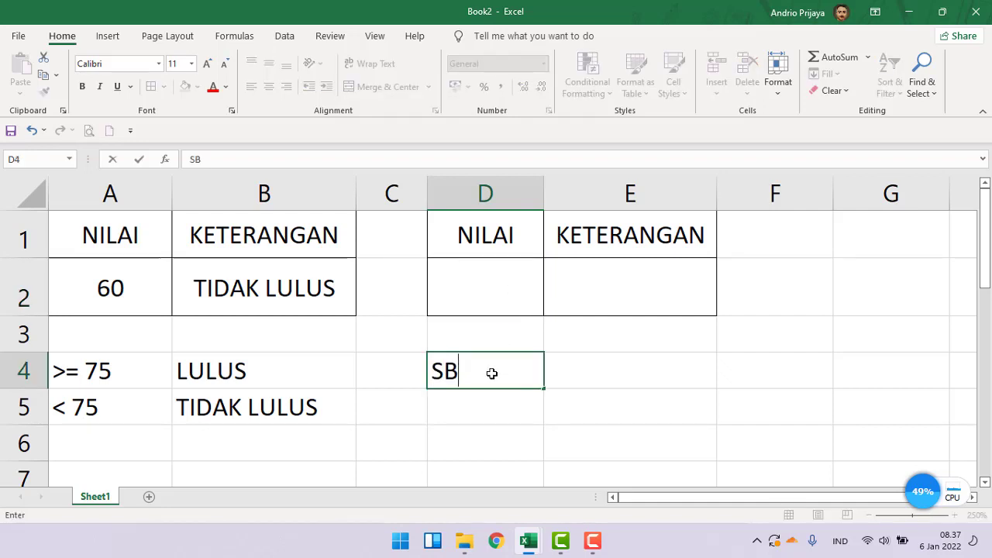
key(Tab)
text(Sang)
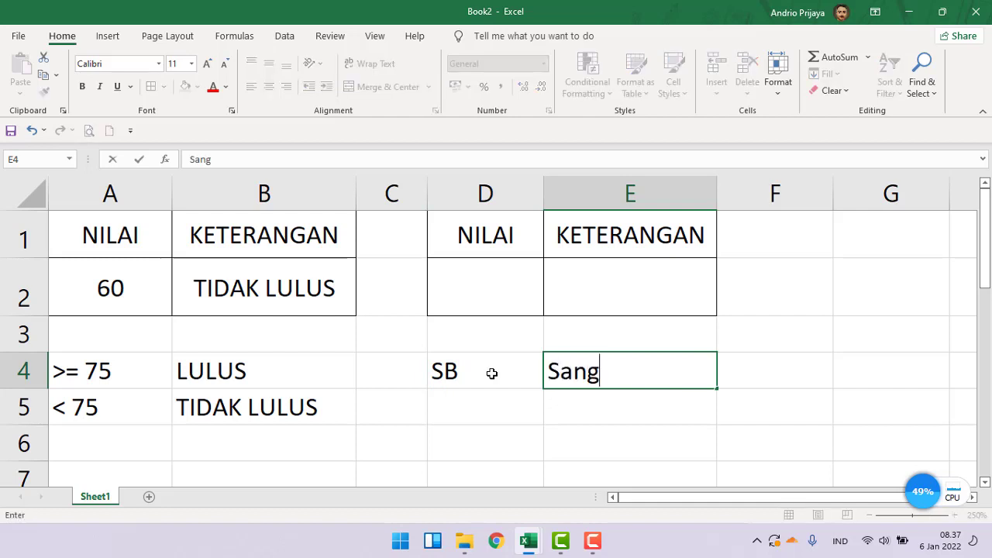
text(at Bak)
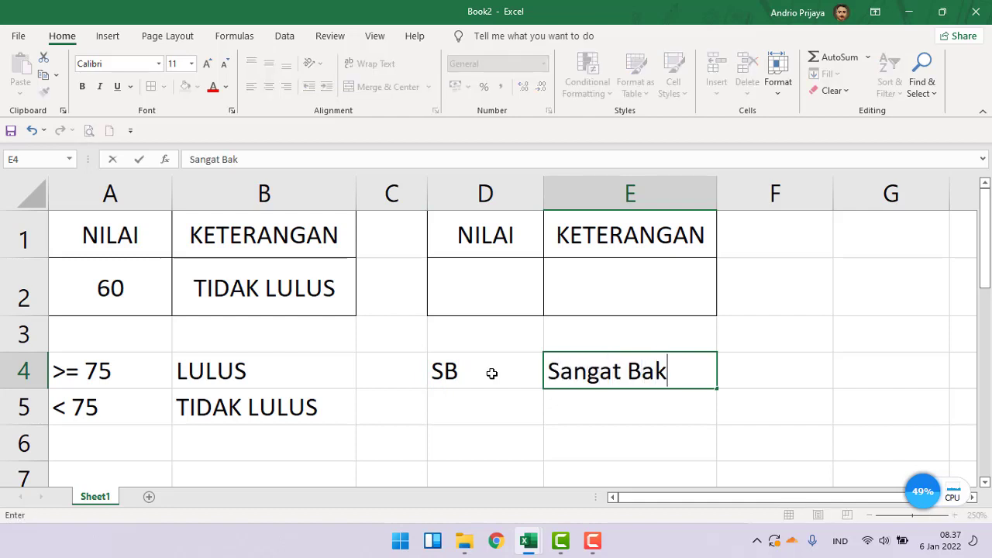
key(BackSpace)
text(ik)
key(Return)
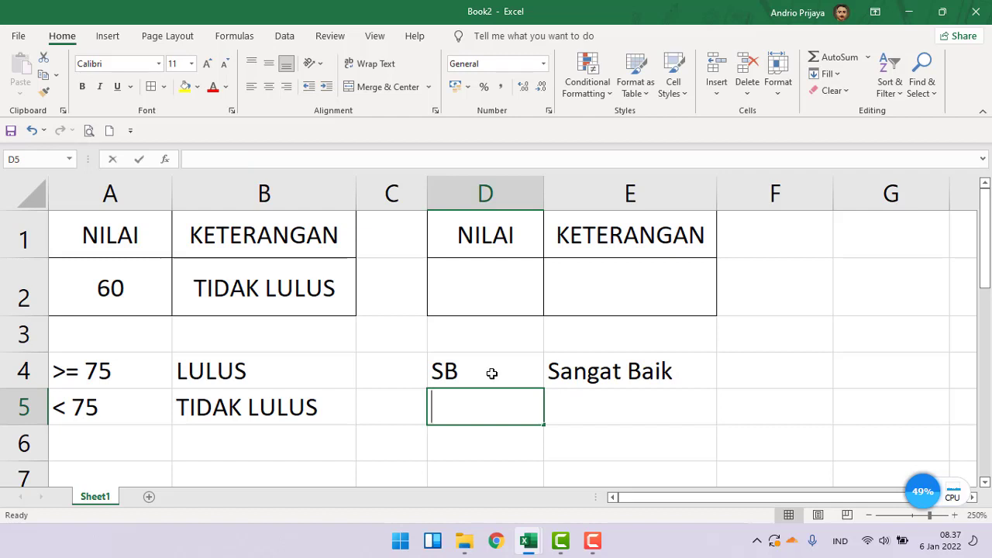
Step: Enter the grade code B in D5 and its description Baik in E5
text(B)
key(Tab)
text(BAI)
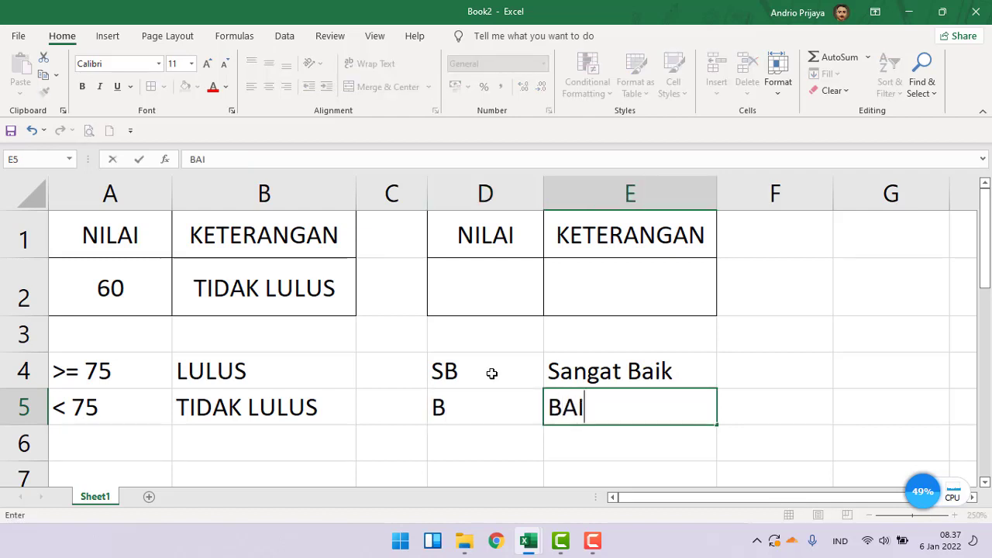
key(BackSpace)
key(BackSpace)
text(aik)
key(Return)
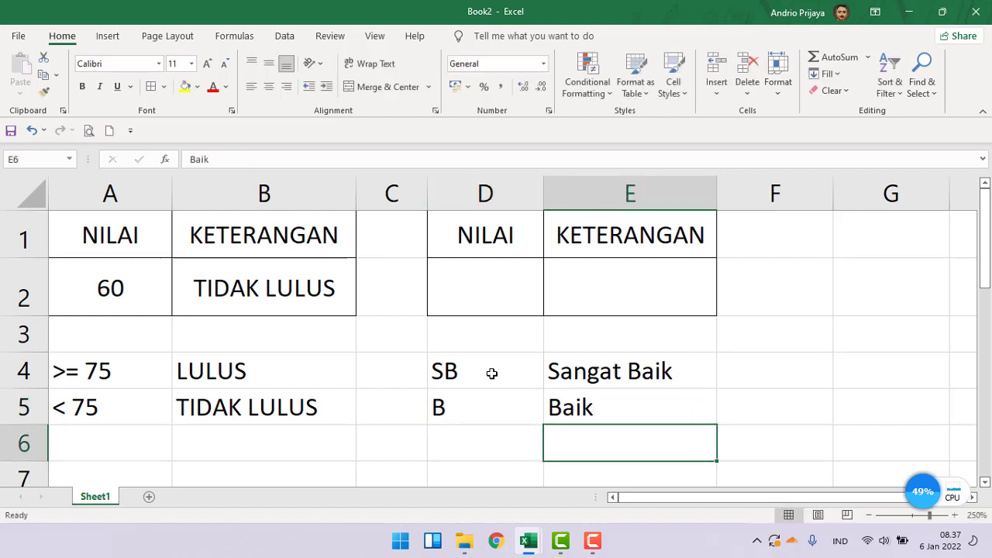
Step: Enter the grade code C in D6 and its description Cukup in E6
key(Left)
text(C)
key(Tab)
text(Cukup)
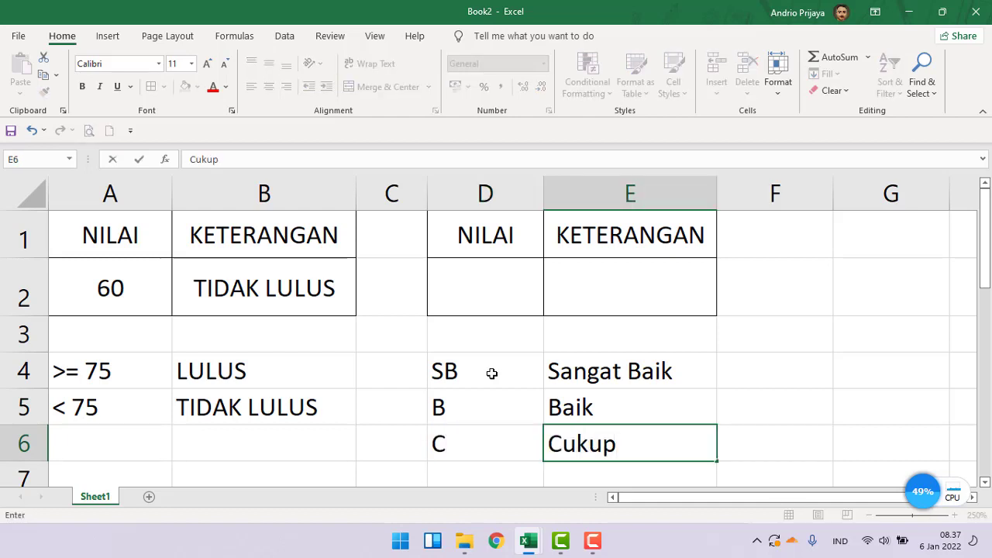
click(813, 321)
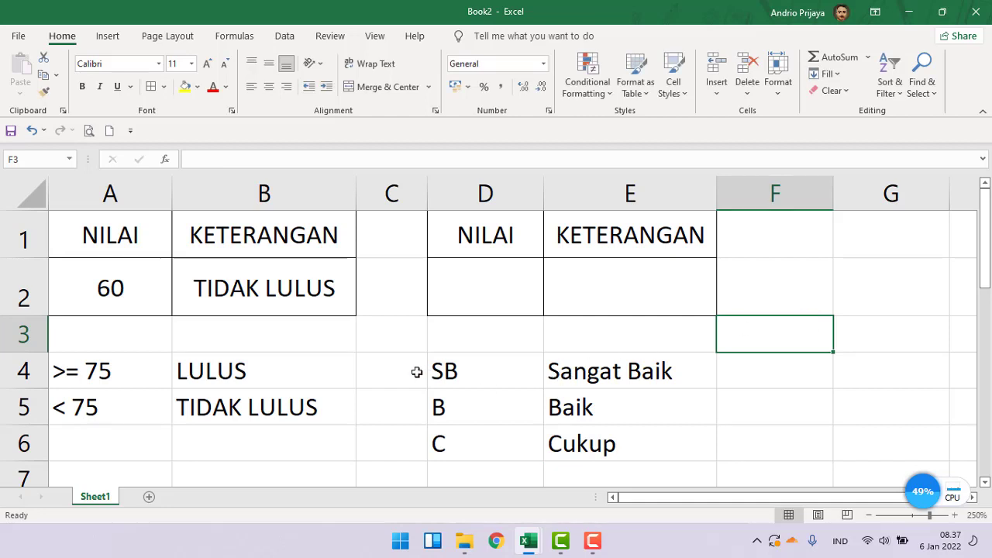
Step: Compare the pass/fail outcomes in B4:B5 with the grade descriptions in E4:E6
click(217, 369)
click(215, 409)
click(210, 375)
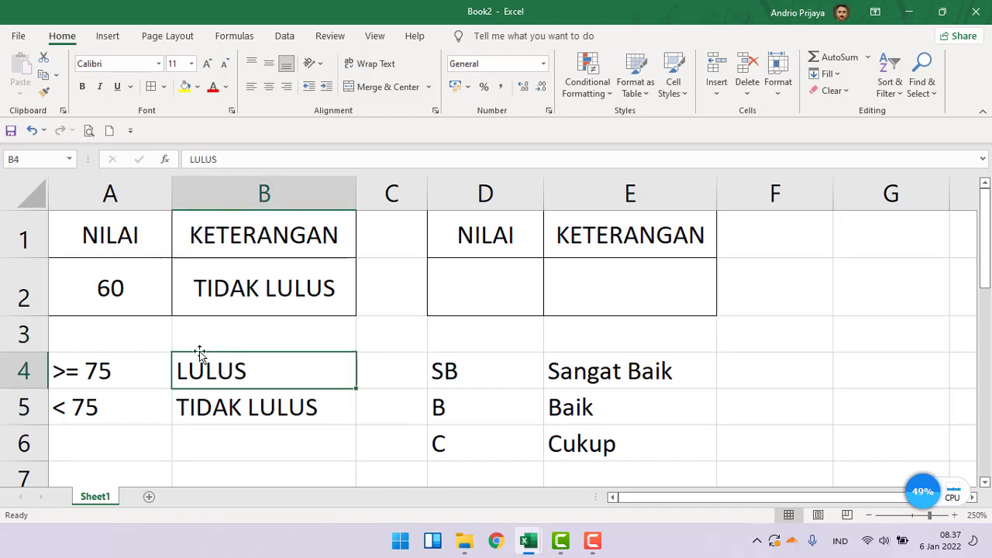
click(620, 372)
click(625, 405)
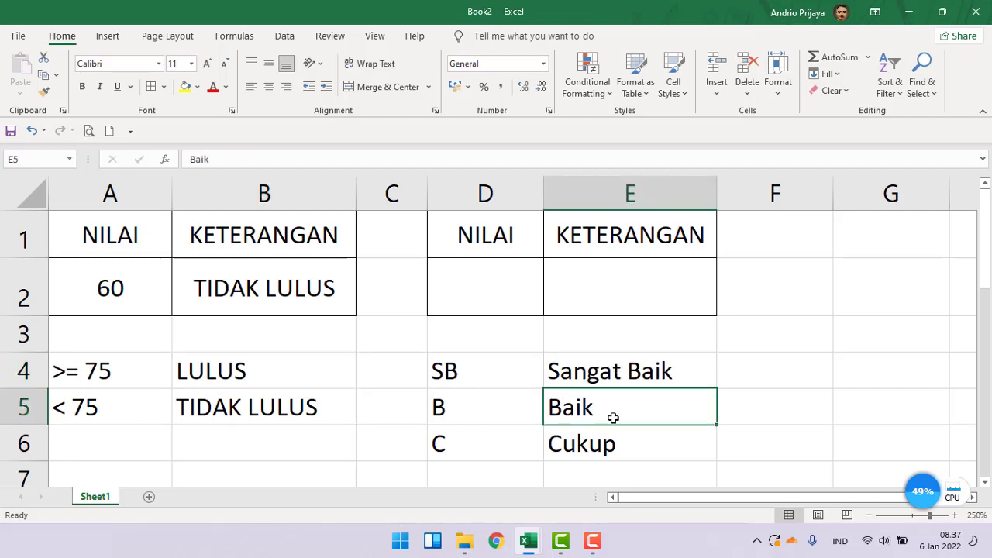
click(609, 450)
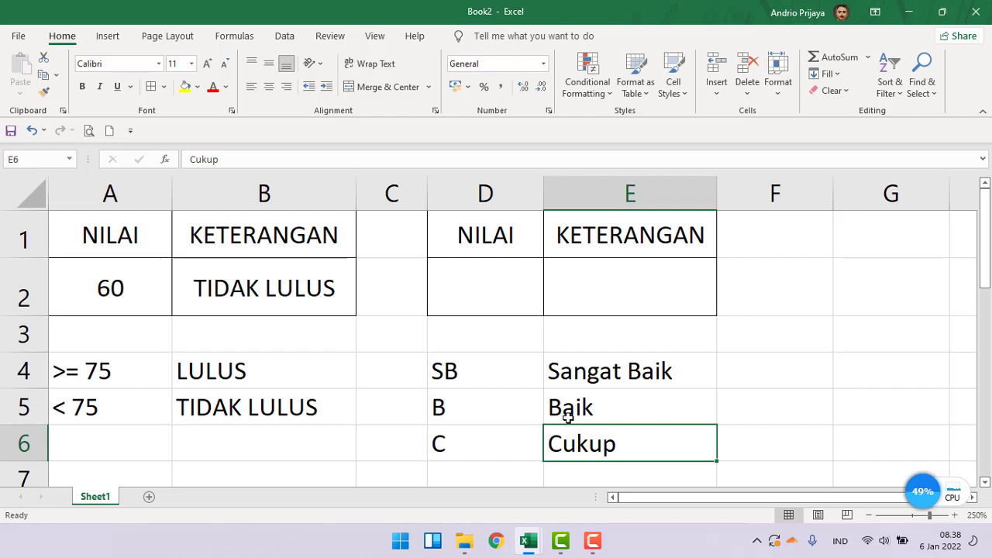
Step: Enter B as the grade in D2 and center D2:E2 horizontally and vertically
click(458, 296)
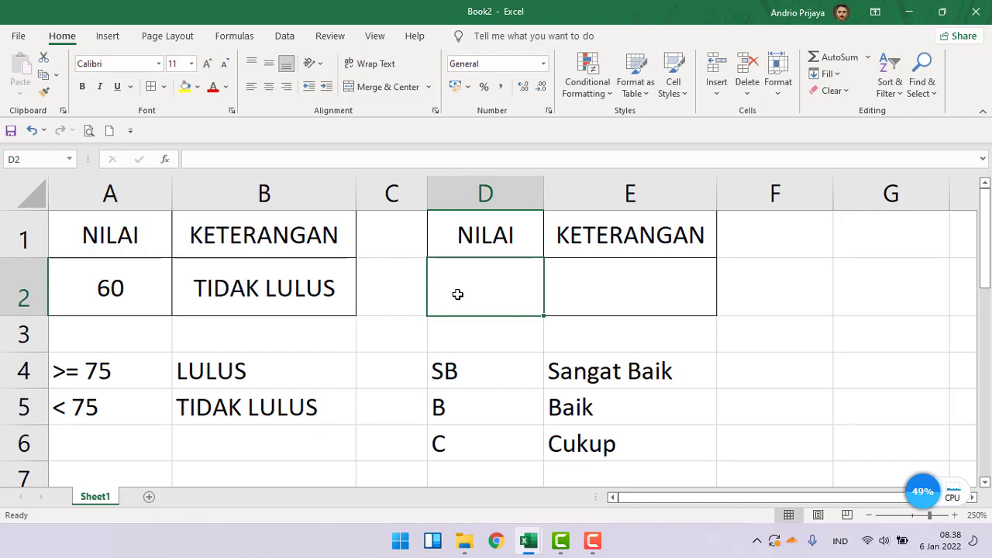
text(B)
key(Return)
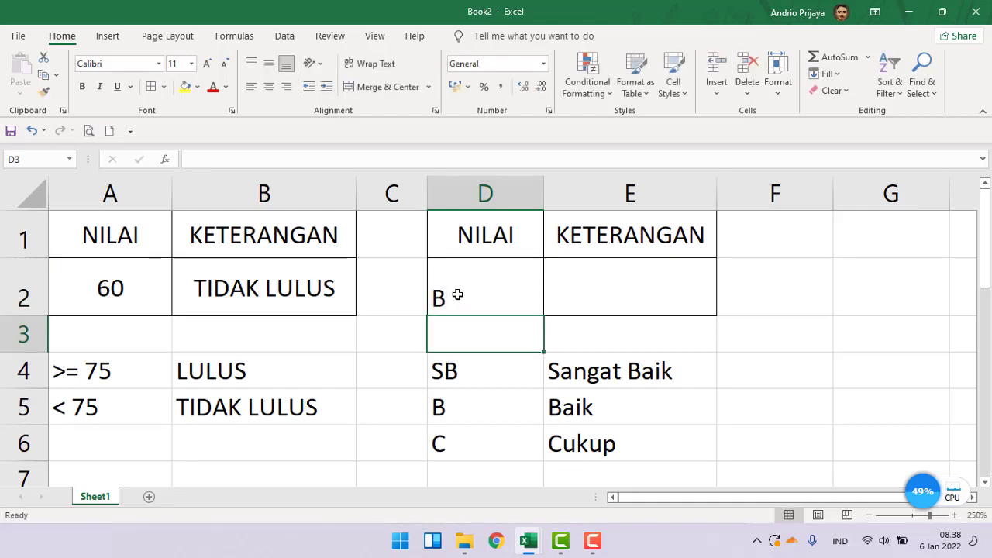
drag(458, 295, 564, 281)
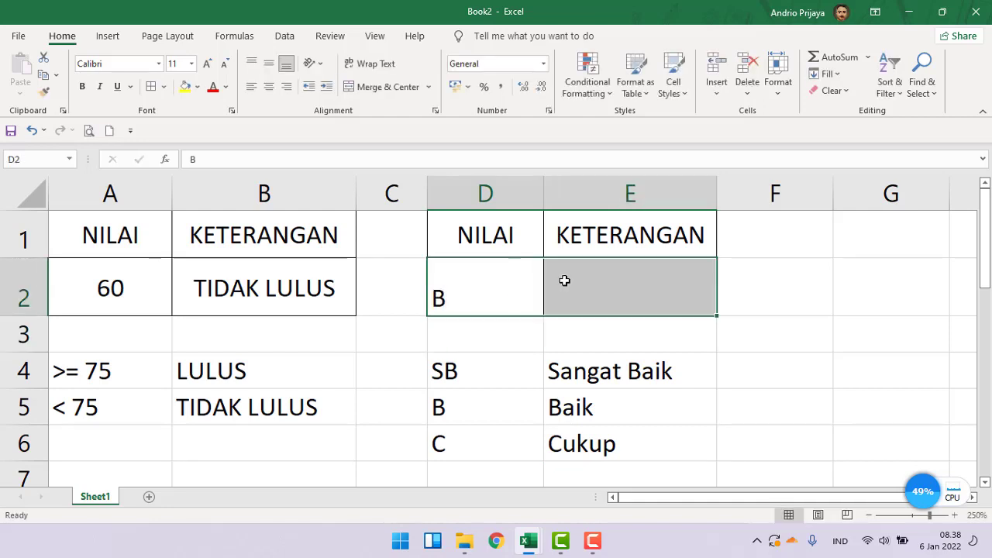
click(268, 86)
click(268, 62)
click(779, 266)
Step: Begin an IF formula in E2 whose logical test checks whether D2 equals "SB"
click(656, 282)
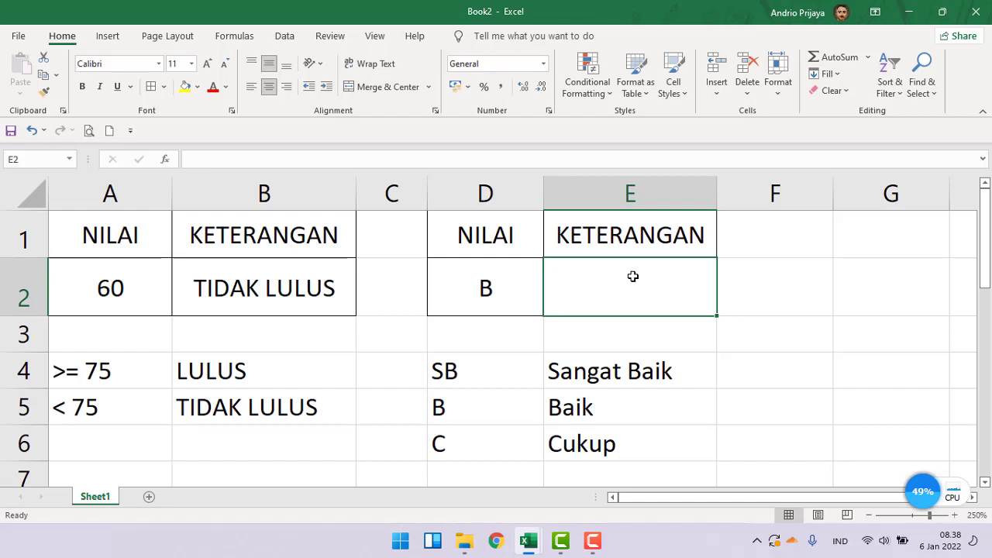
text(=)
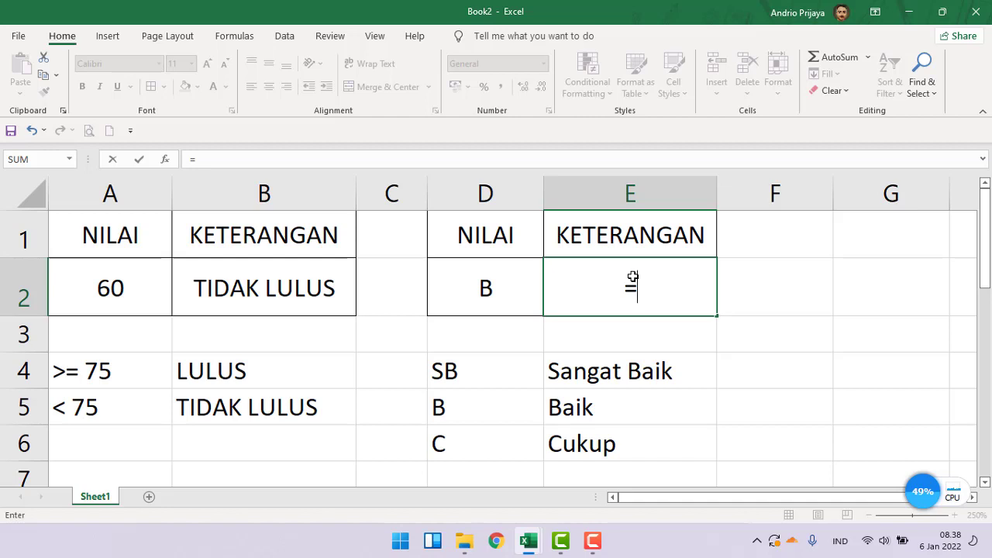
text(IF)
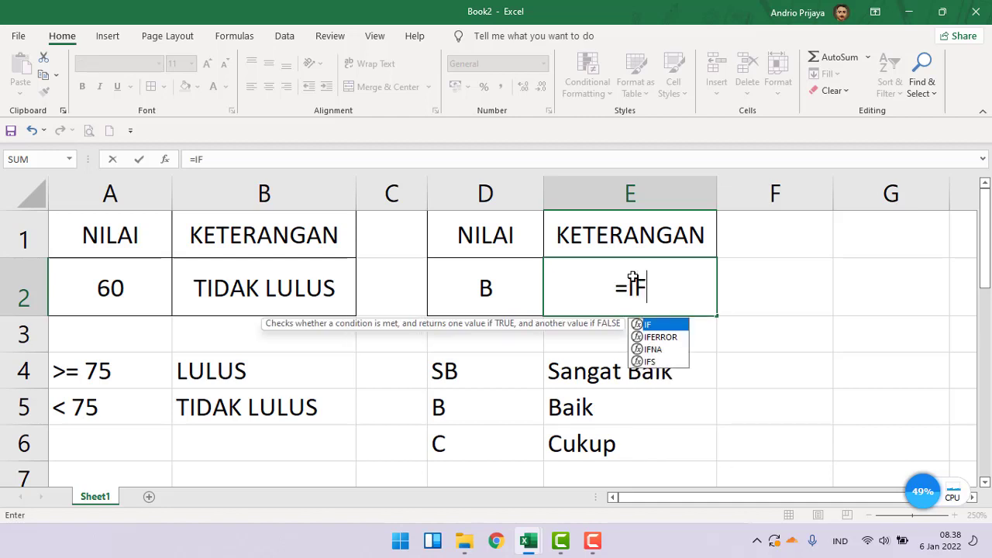
text(()
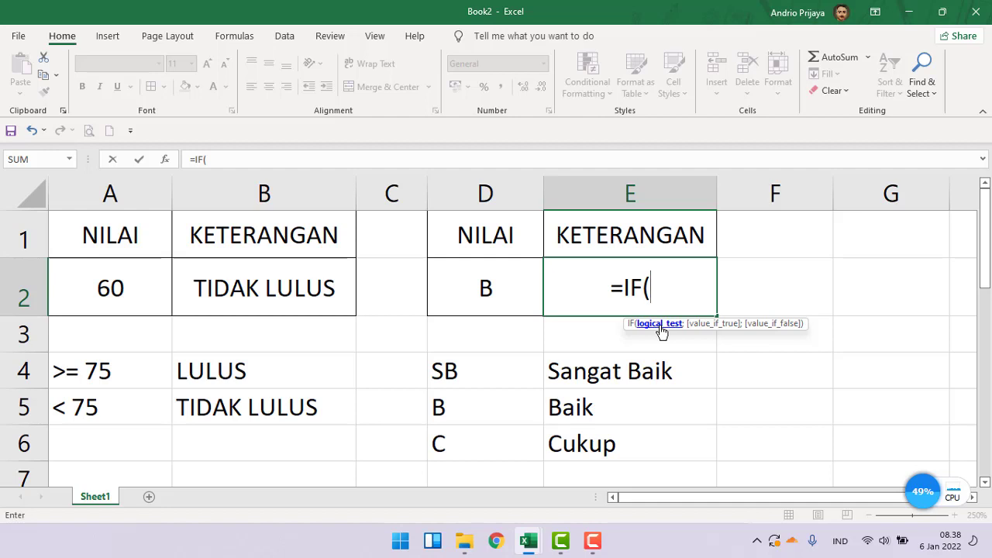
click(496, 293)
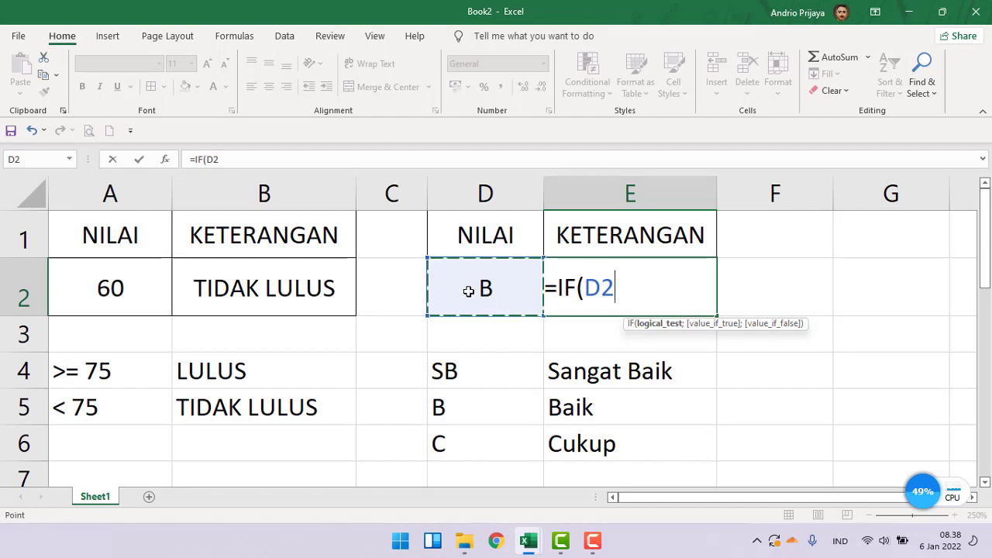
text(=)
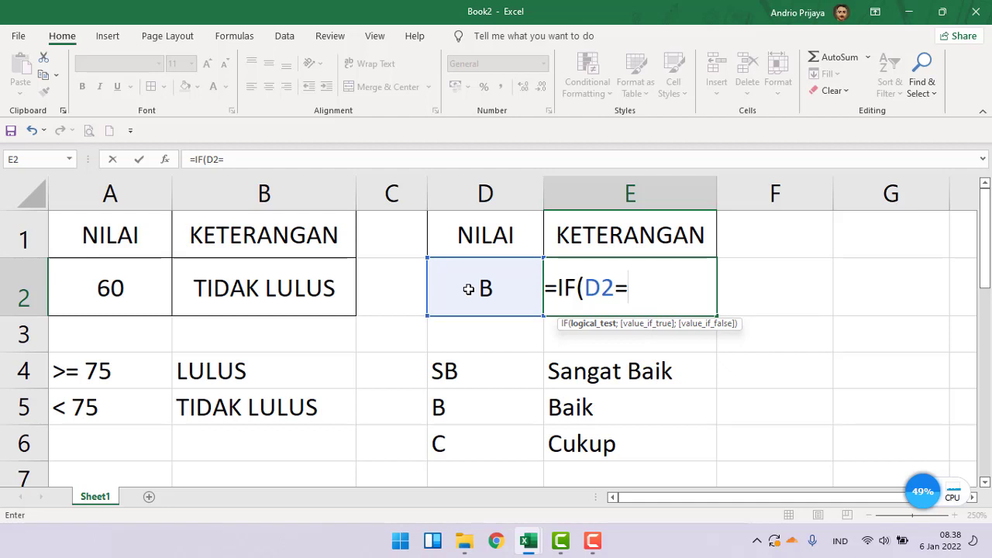
text("SB)
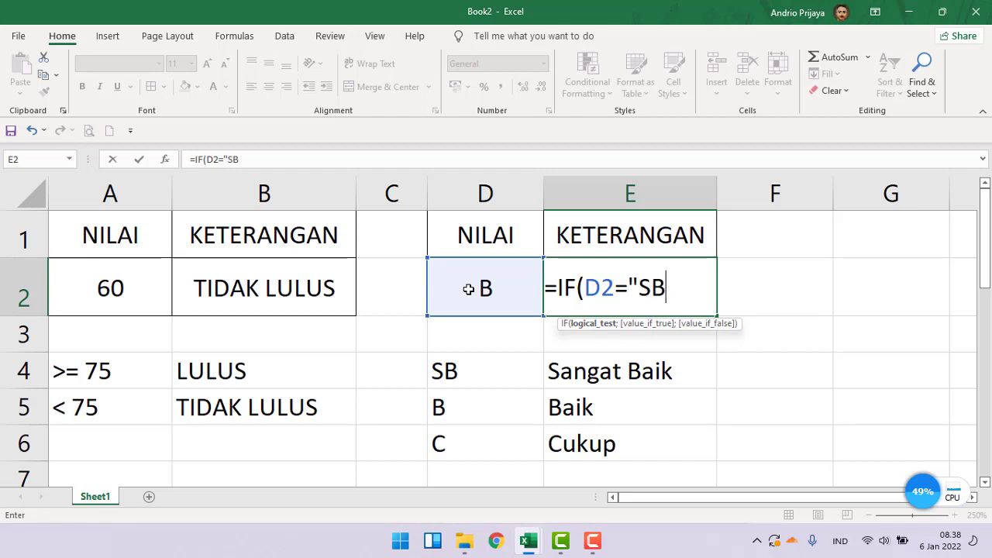
text(")
text(')
key(BackSpace)
text(;)
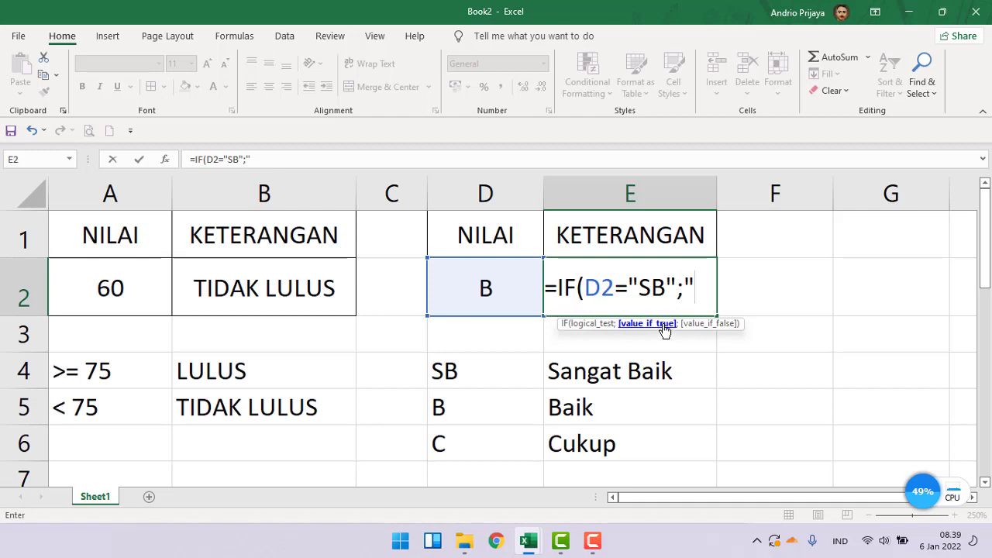
Step: Give the E2 formula "Sangat Baik" as its value if true, followed by the argument separator
text(Sam)
key(BackSpace)
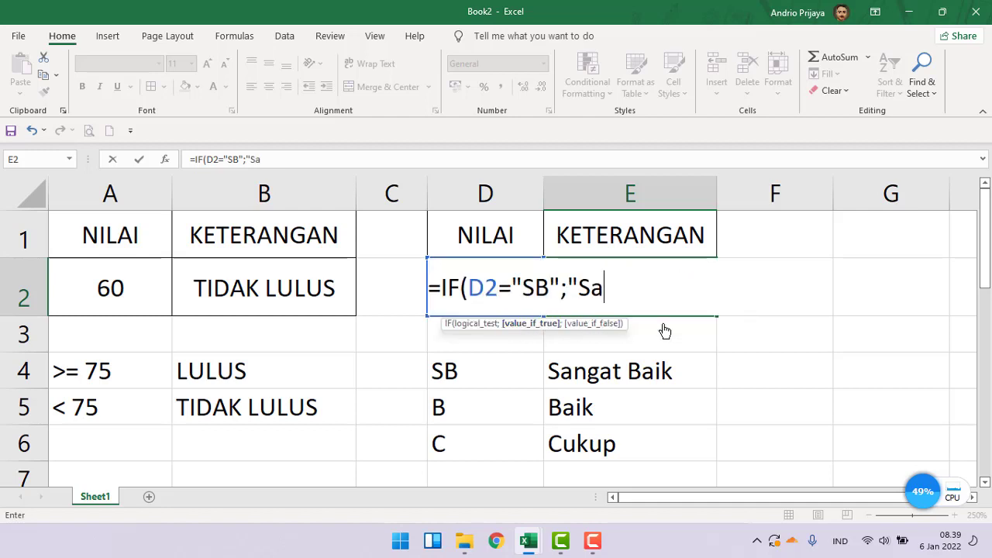
text(ngat Baik")
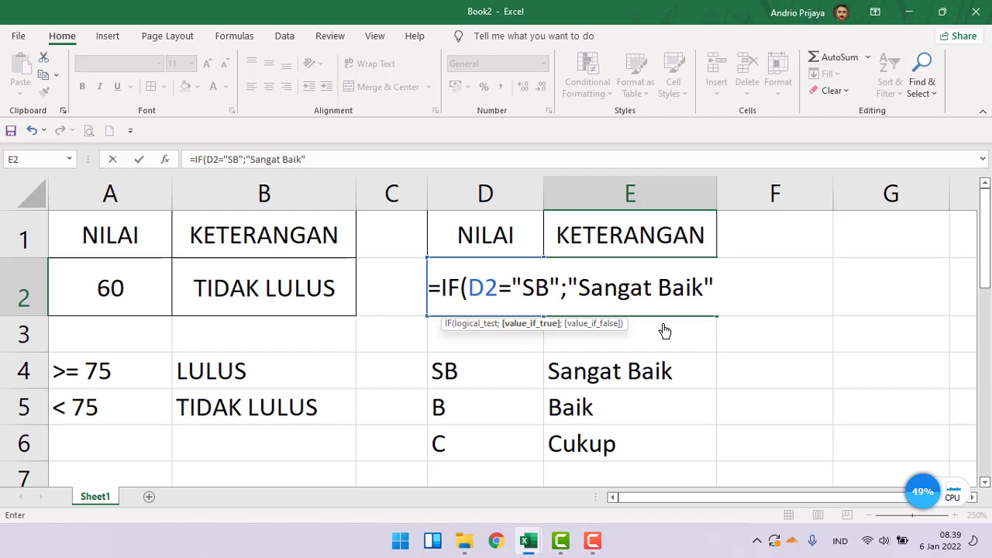
text(;)
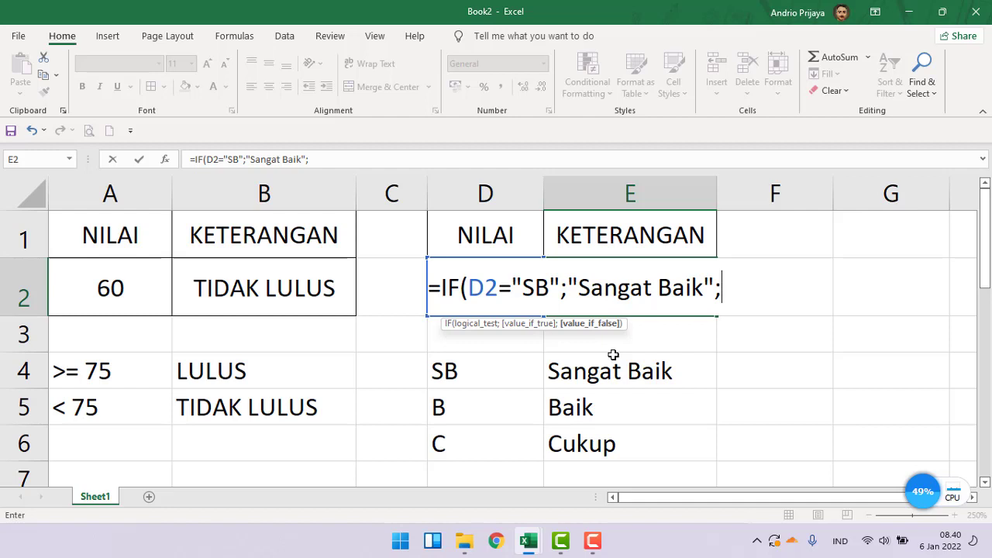
Step: Nest a second IF as the value if false in the E2 formula, testing whether D2 equals "B"
text(if)
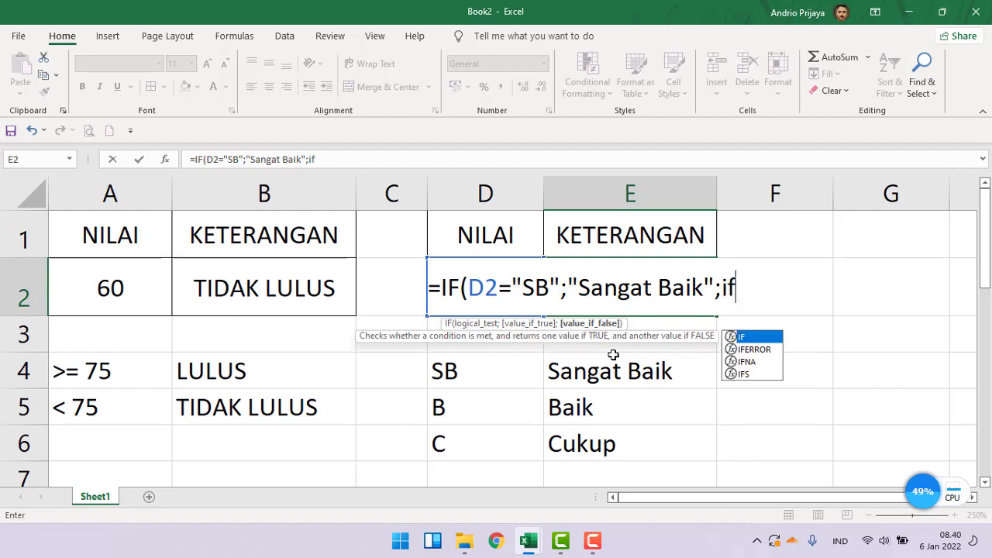
text(()
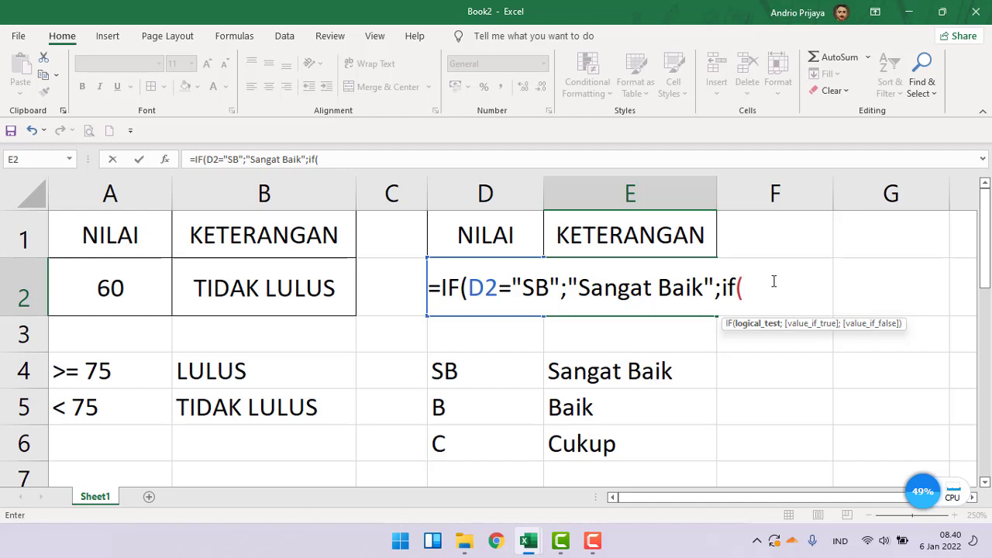
text(D2="B";)
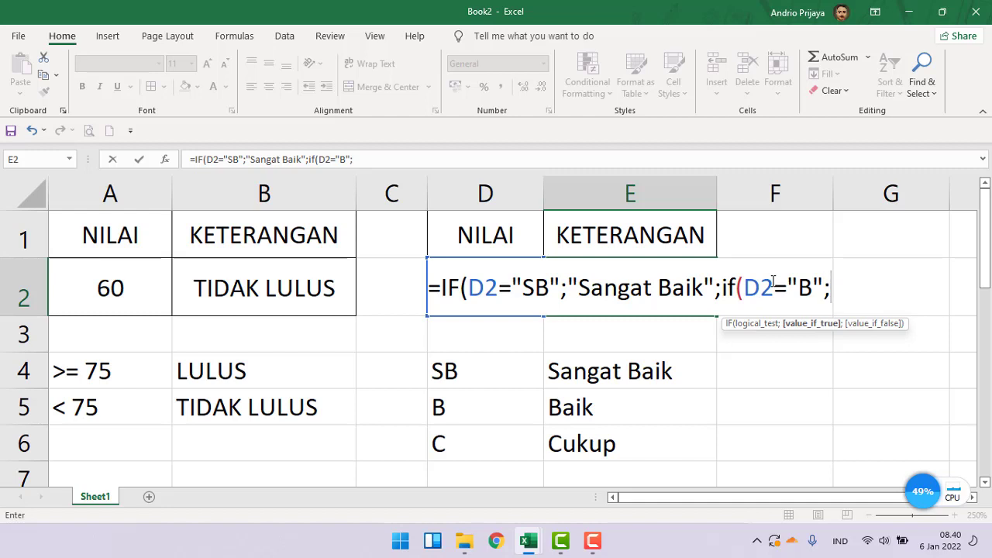
Step: Give the nested IF "Baik" as its value if true, followed by the argument separator
text(")
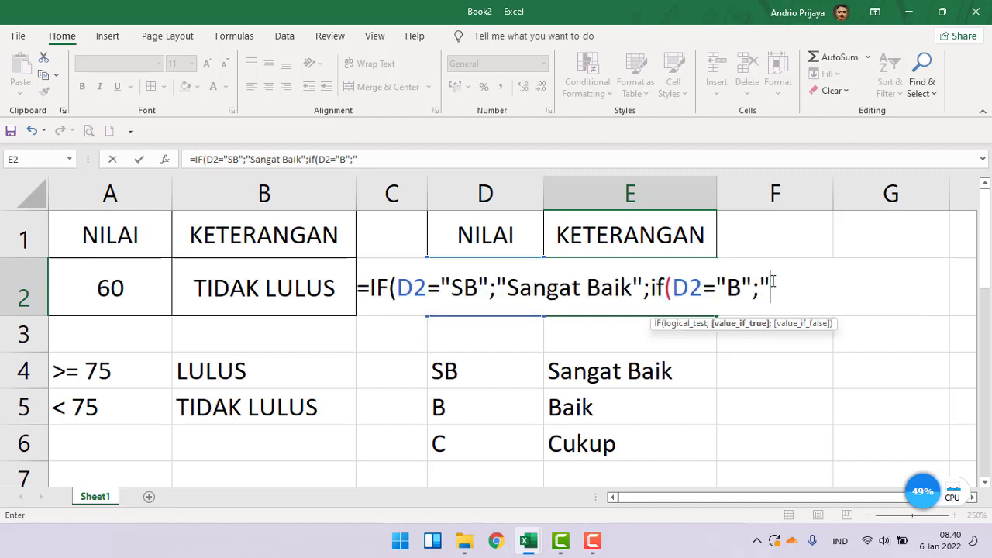
text(BAIK)
key(BackSpace)
key(BackSpace)
key(BackSpace)
text(aik)
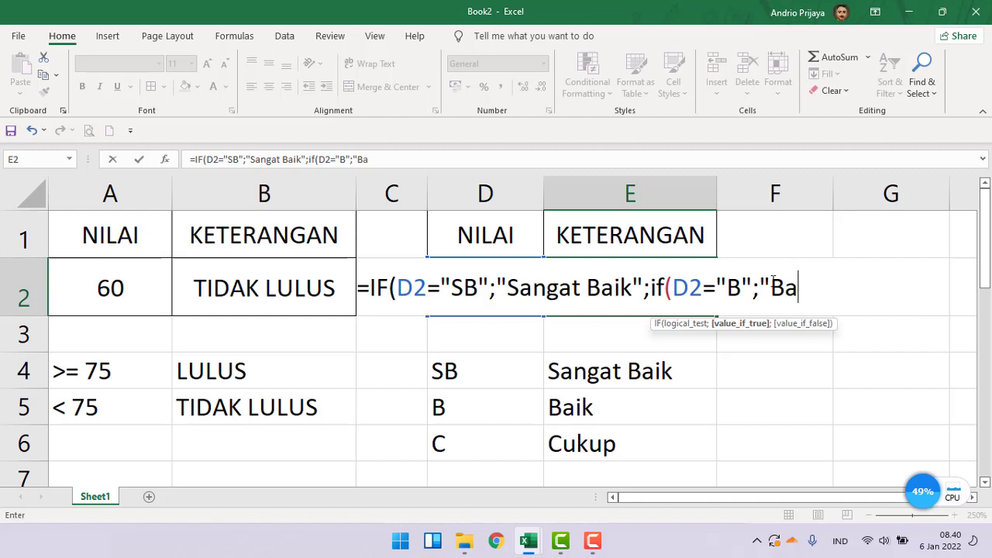
text(")
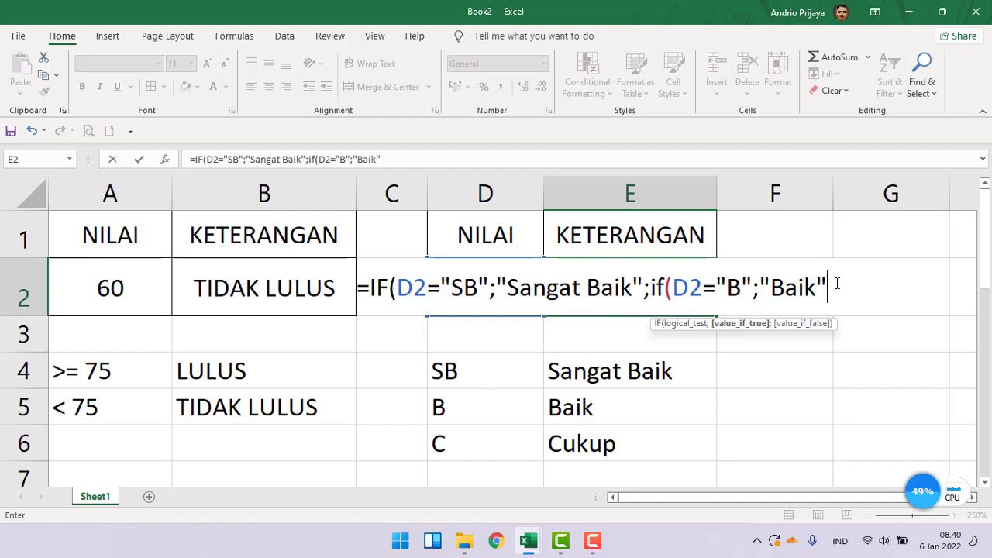
text(;)
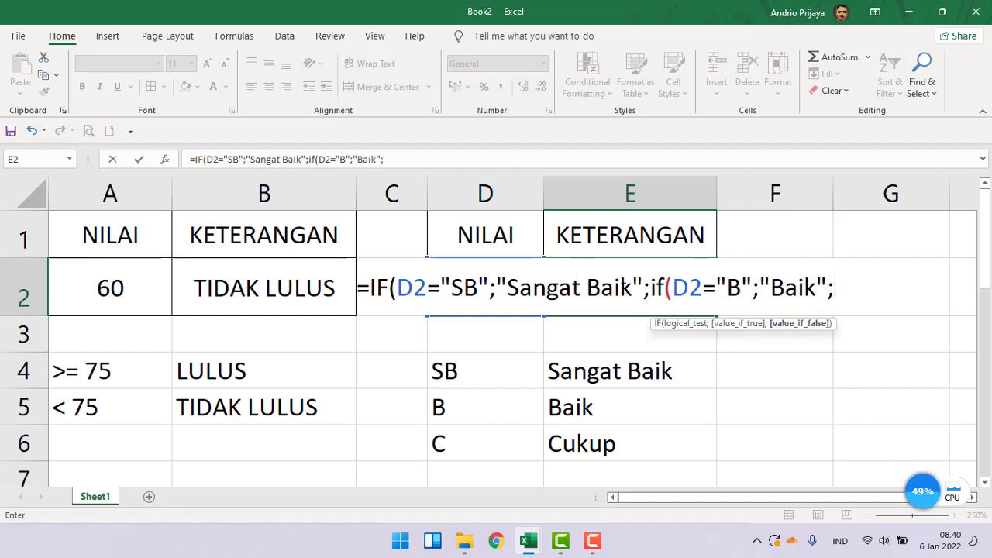
Step: Give the nested IF "Cukup" as its value if false, close both IF functions and commit the E2 formula
text("Cukup)
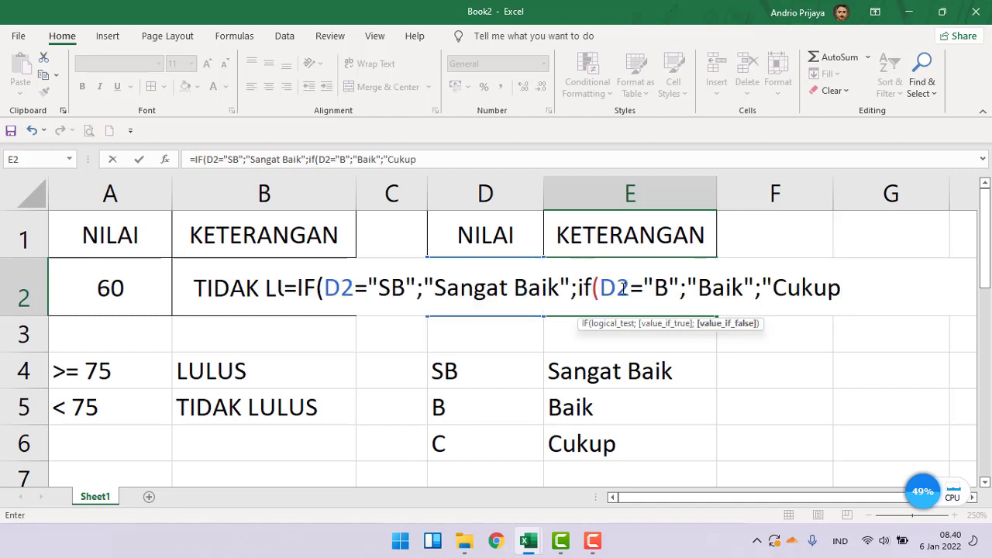
text(")
text())
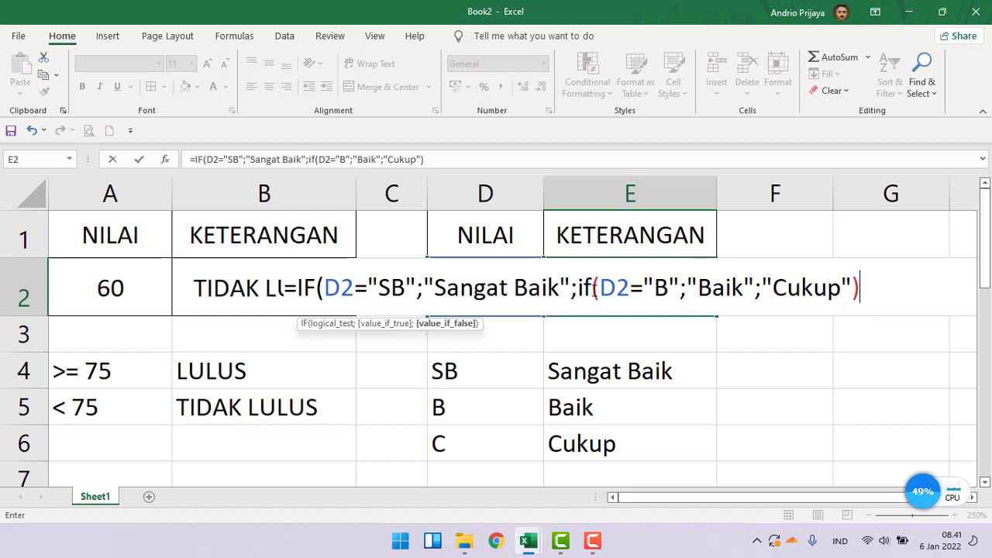
click(595, 289)
text())
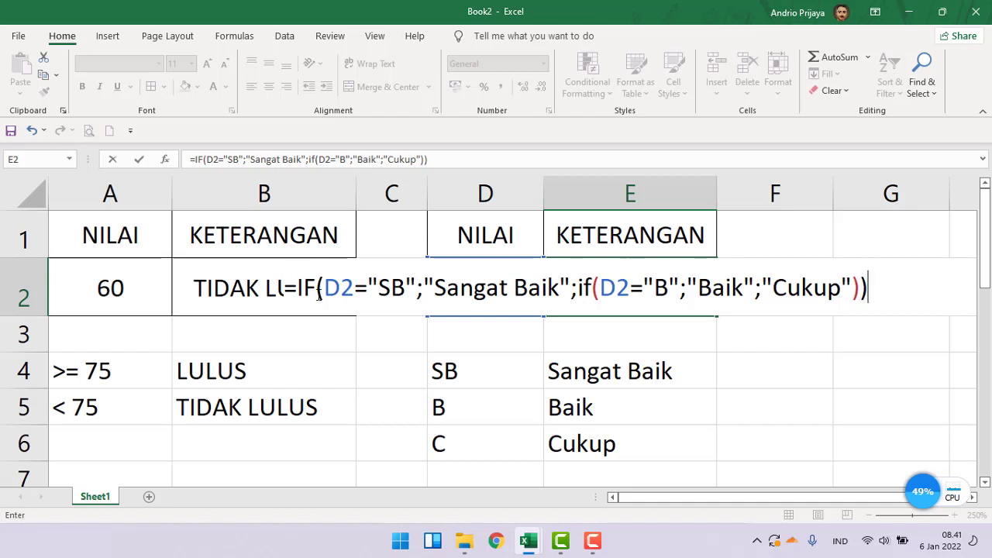
key(Return)
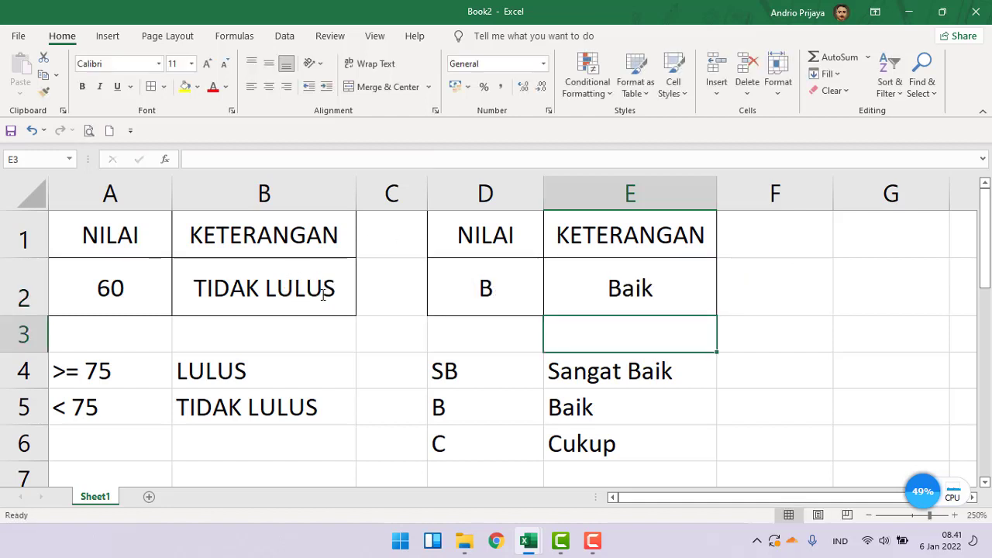
Step: Test the nested IF with a grade outside the list by changing D2 to A
click(592, 290)
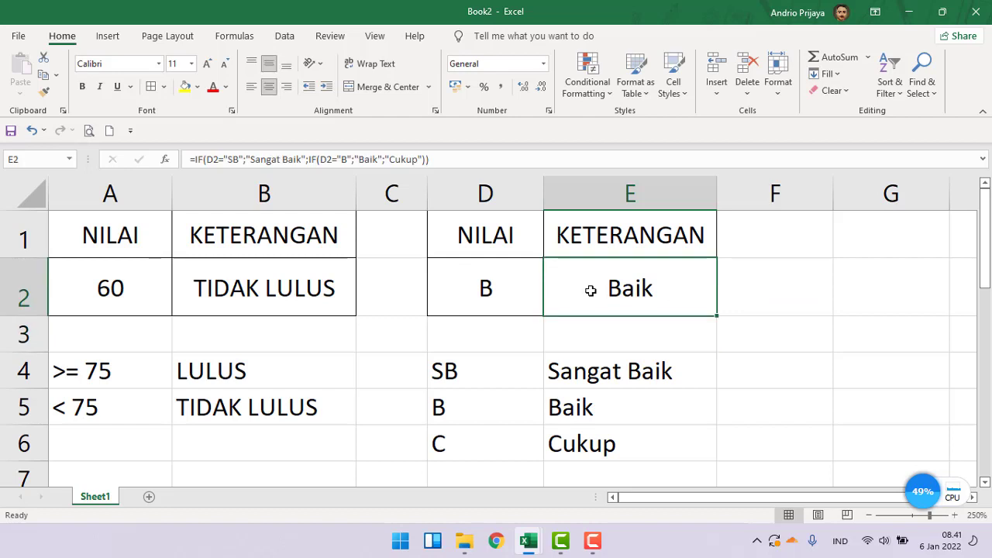
click(515, 290)
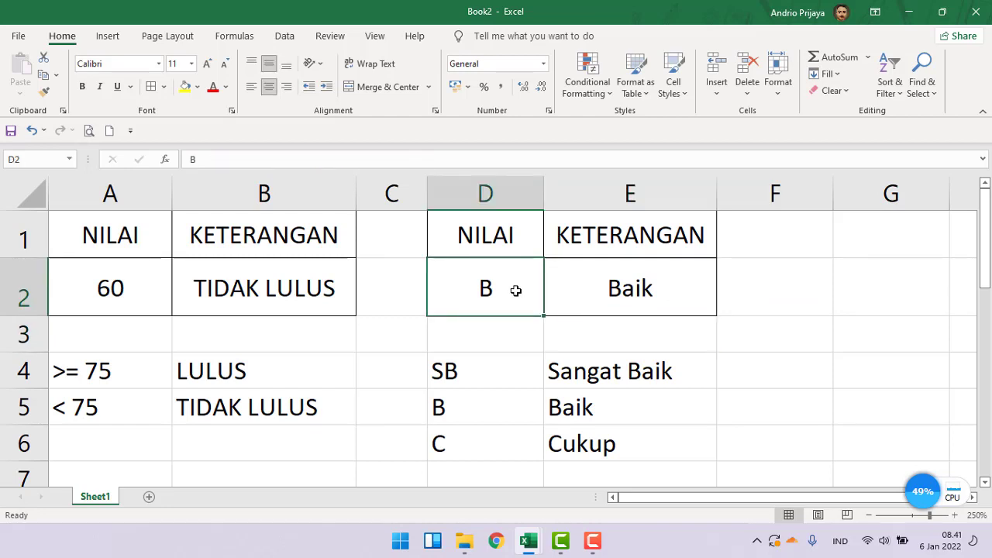
double_click(515, 290)
key(BackSpace)
text(A)
key(Return)
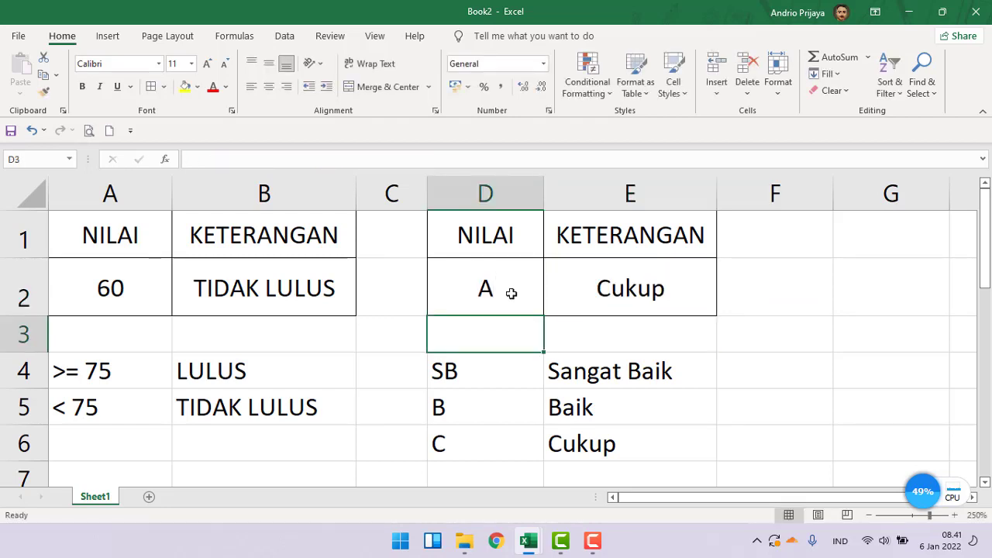
Step: Review the nested IF formula in E2 against the grade in D2, leaving the formula as it is
click(604, 288)
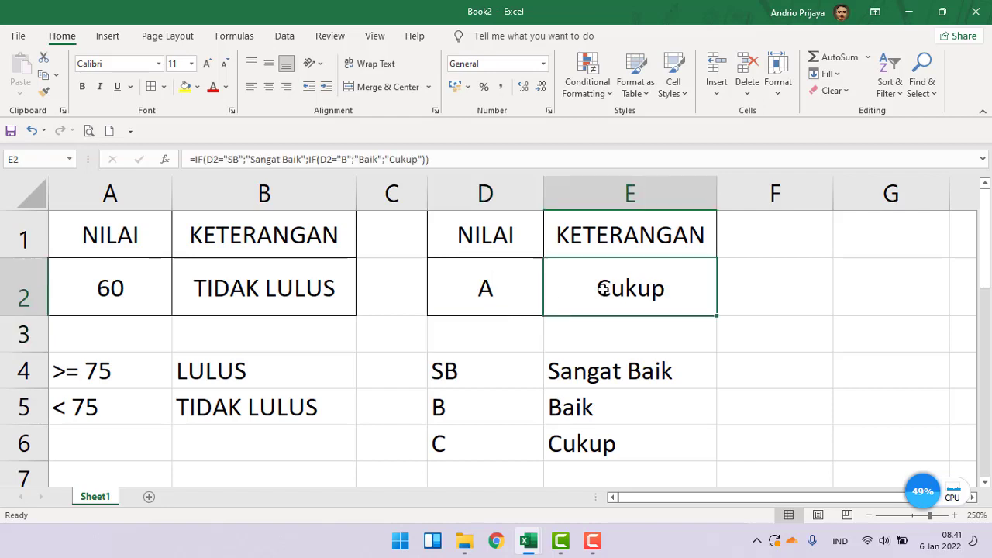
click(488, 285)
click(626, 288)
double_click(626, 288)
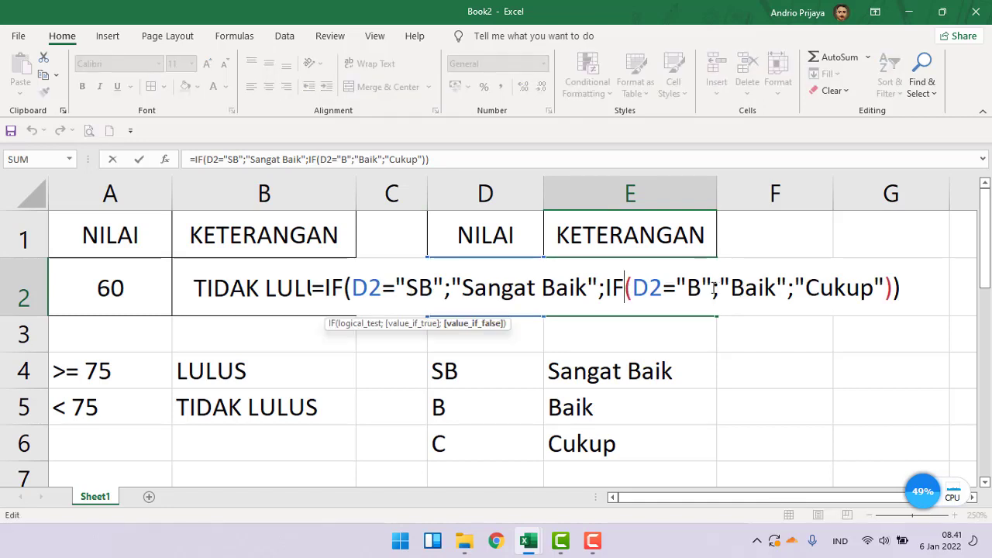
key(Return)
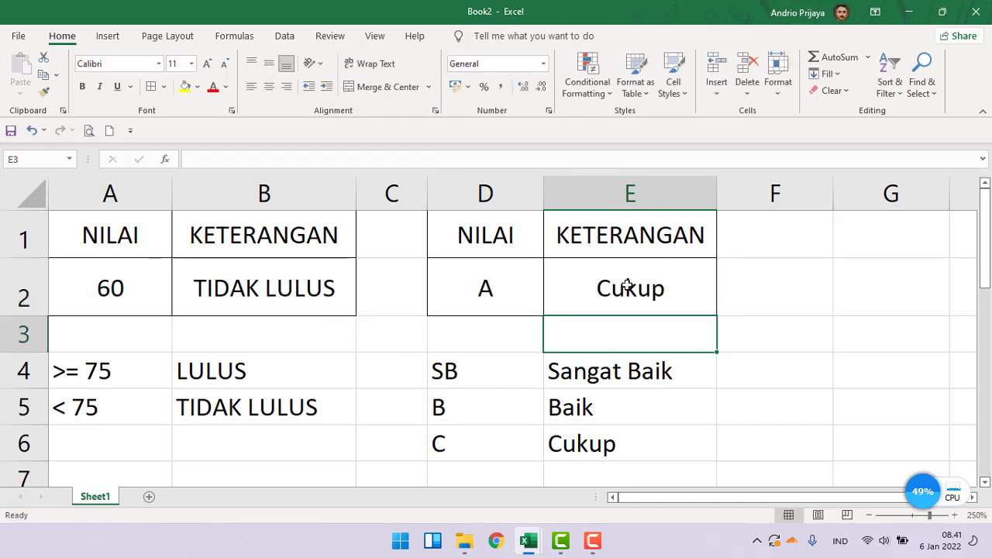
click(626, 285)
Step: Test the E2 formula with each listed grade by entering SB, B and C in turn in D2
click(487, 293)
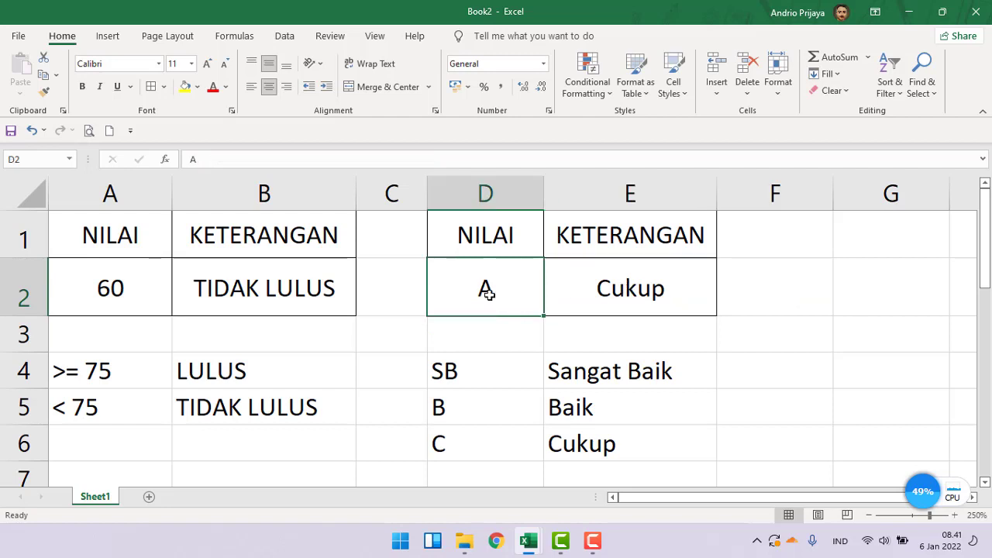
text(SB)
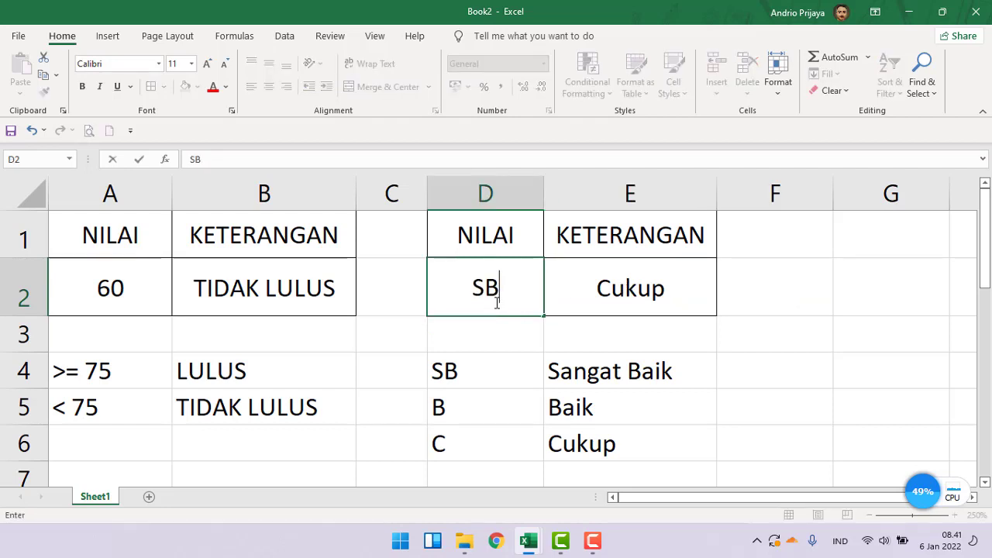
key(Return)
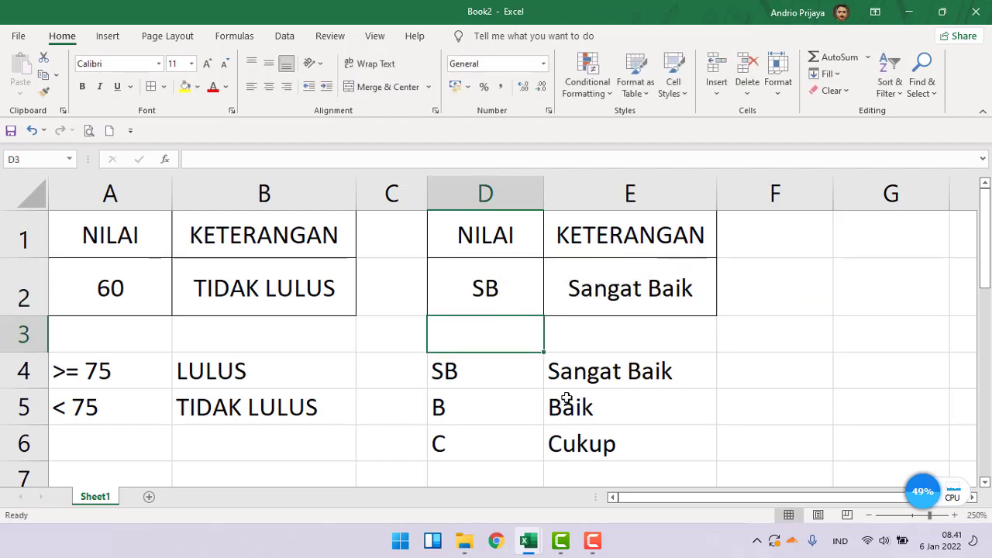
click(505, 285)
text(B)
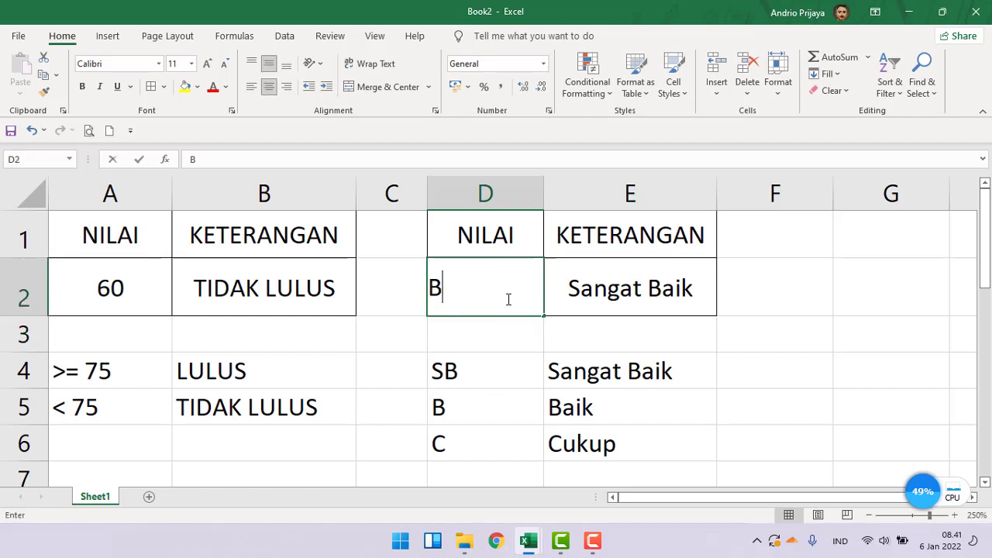
key(Return)
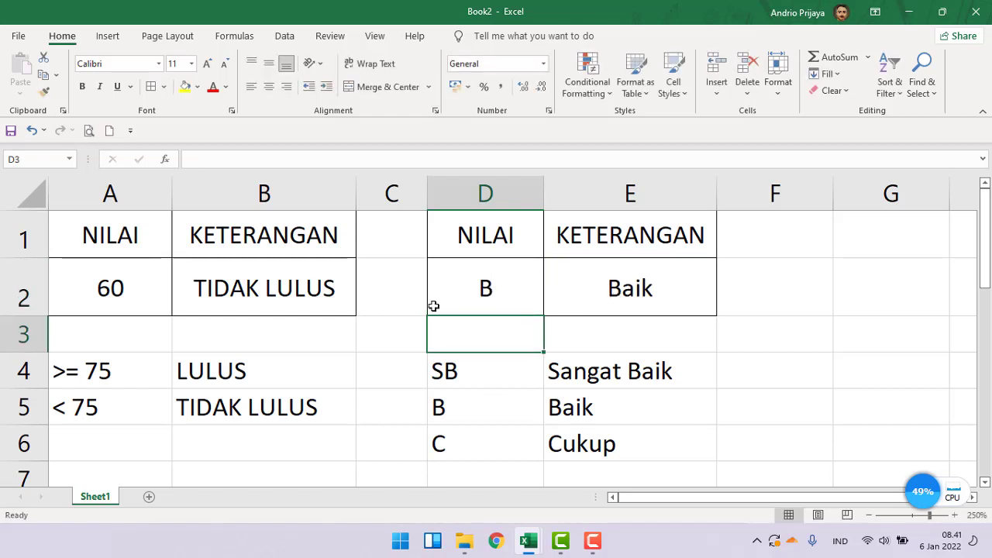
click(490, 285)
text(C)
key(Return)
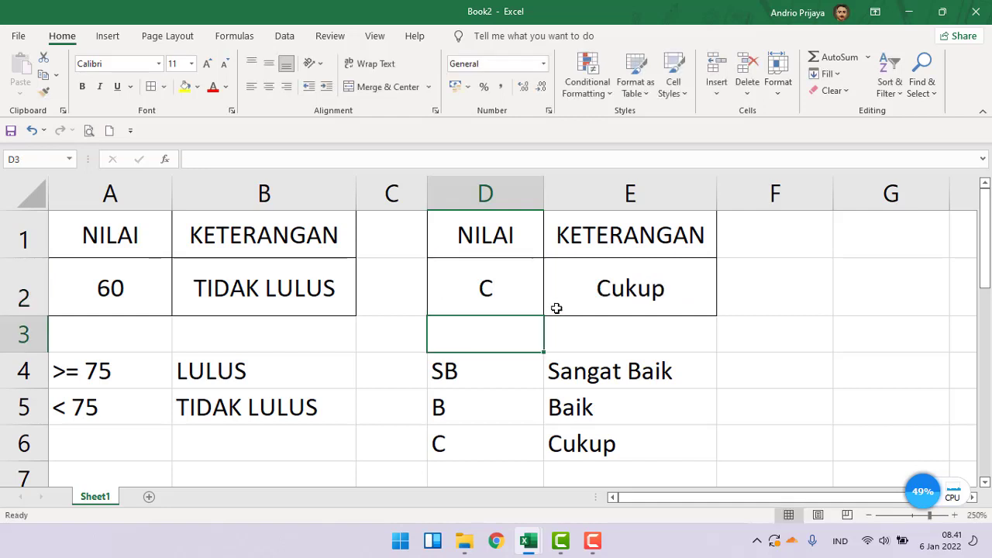
Step: Enter the unlisted grade Z in D2 to test the formula's fallback description
click(835, 318)
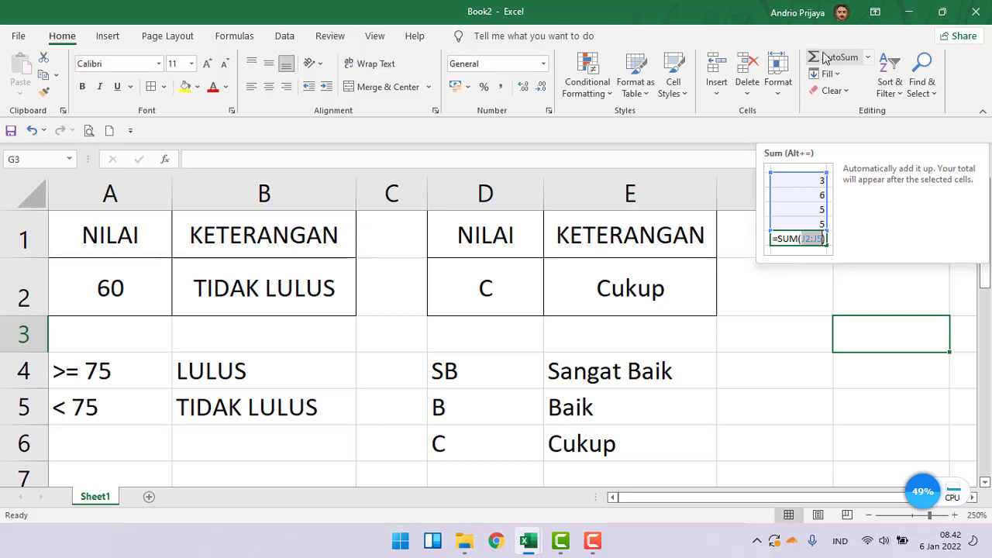
click(466, 291)
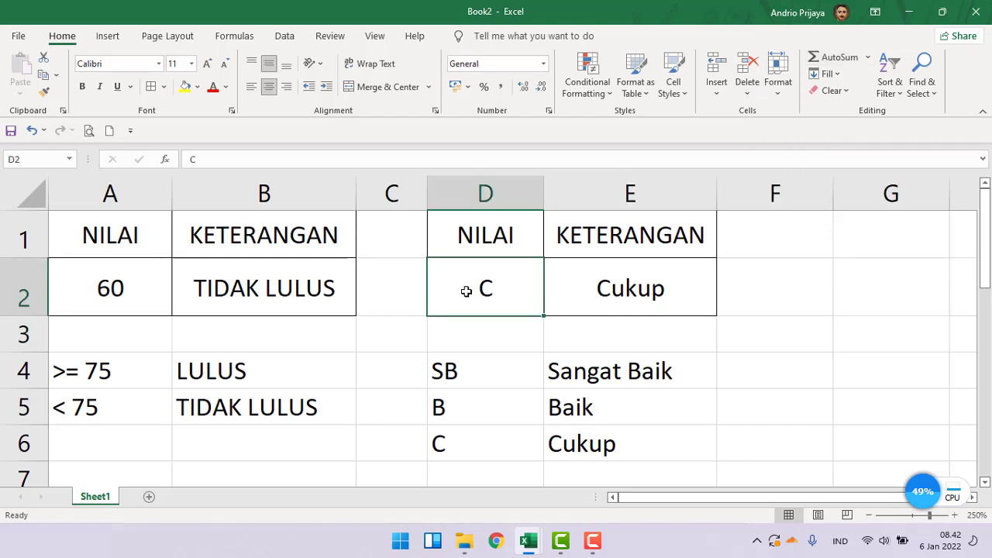
text(Z)
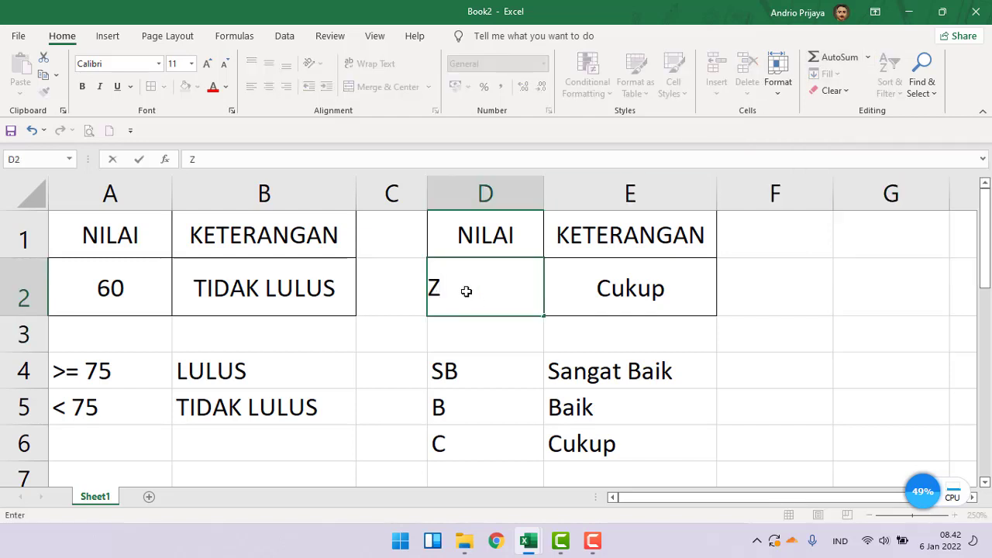
key(Return)
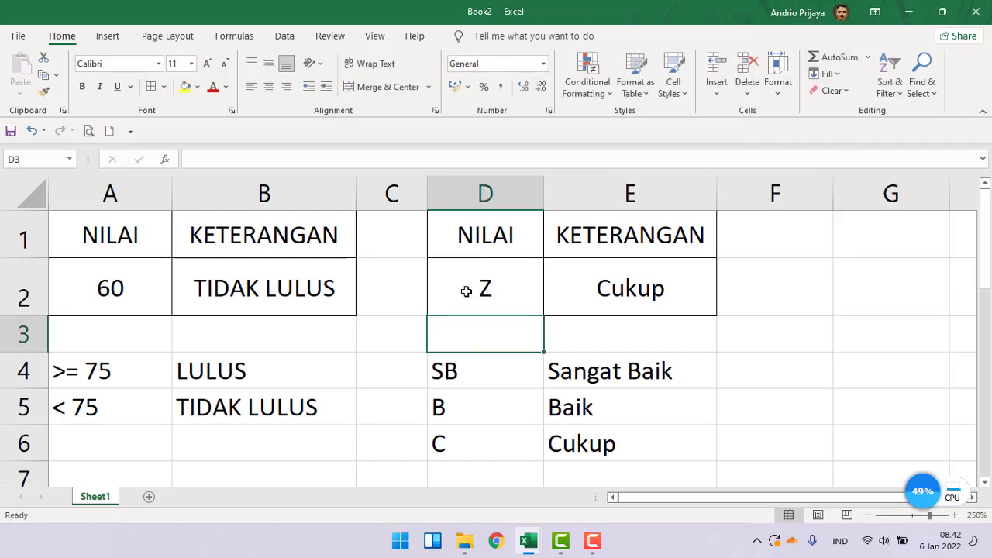
Step: Examine the E2 formula's conditions and its final "Cukup" argument without changing them
click(623, 289)
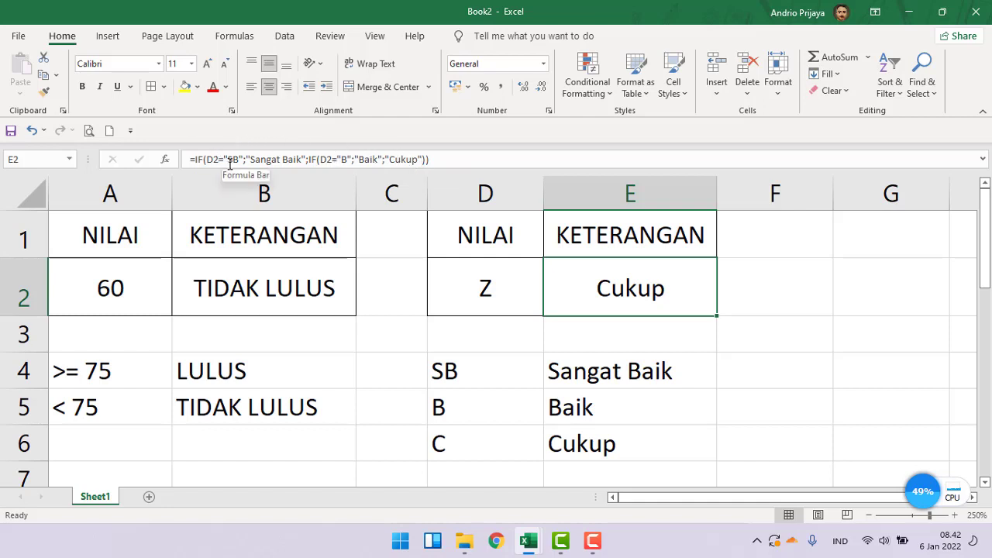
double_click(624, 296)
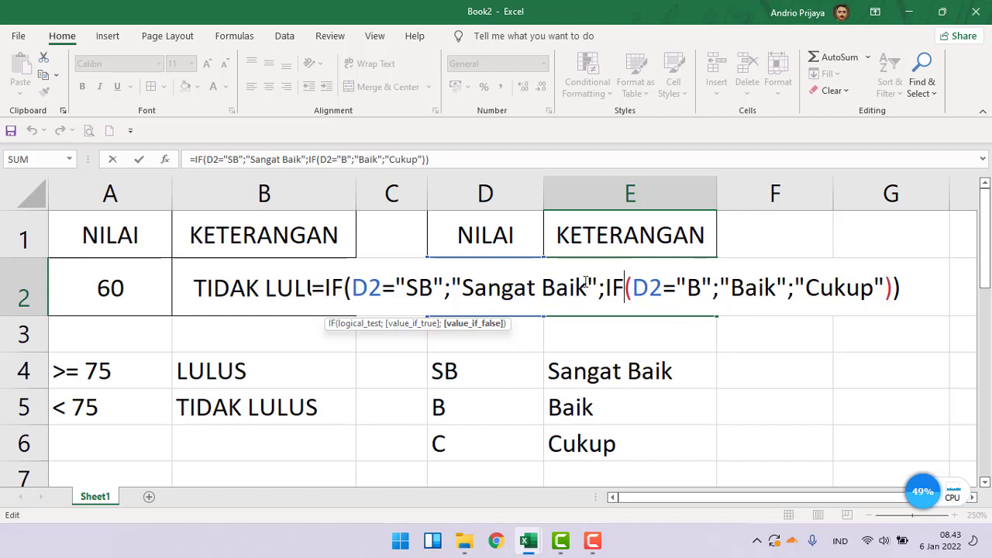
click(860, 293)
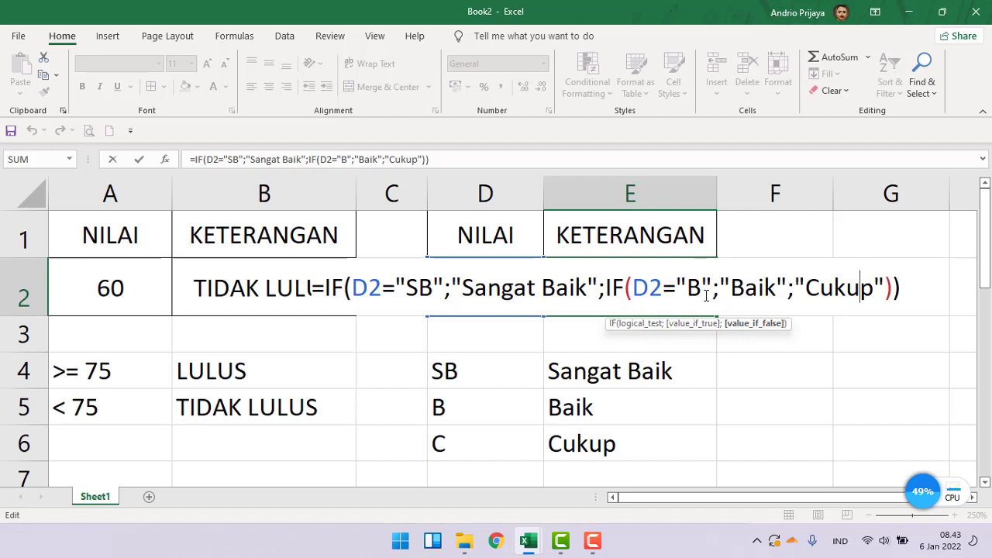
key(Return)
Step: Retest the nested IF by entering SB and then B as the grade in D2
click(490, 301)
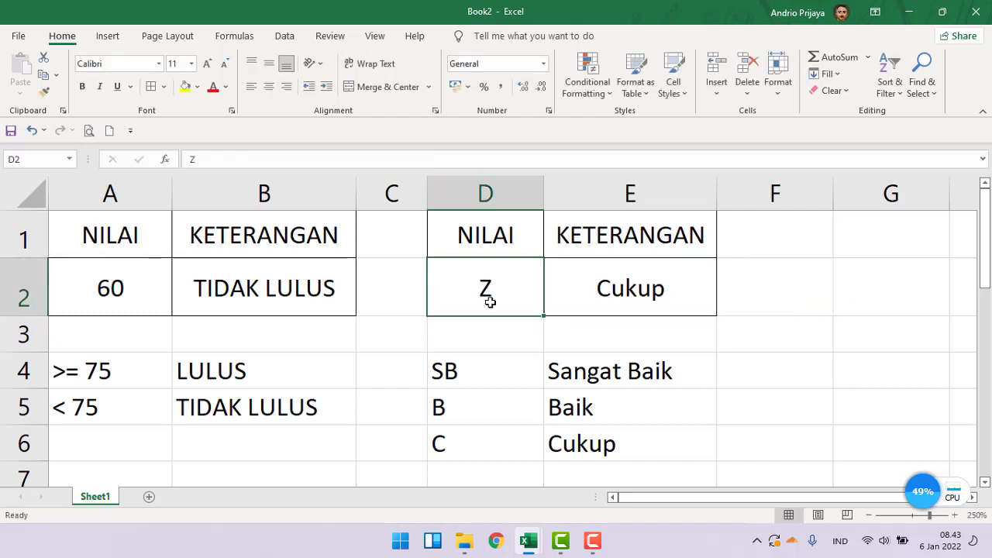
text(SB)
click(535, 356)
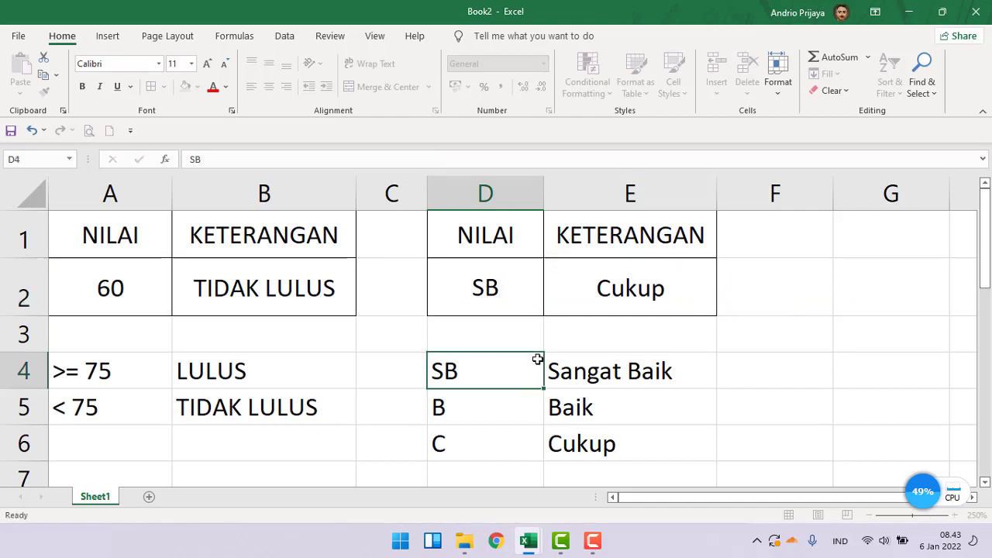
click(503, 288)
text(B)
key(Return)
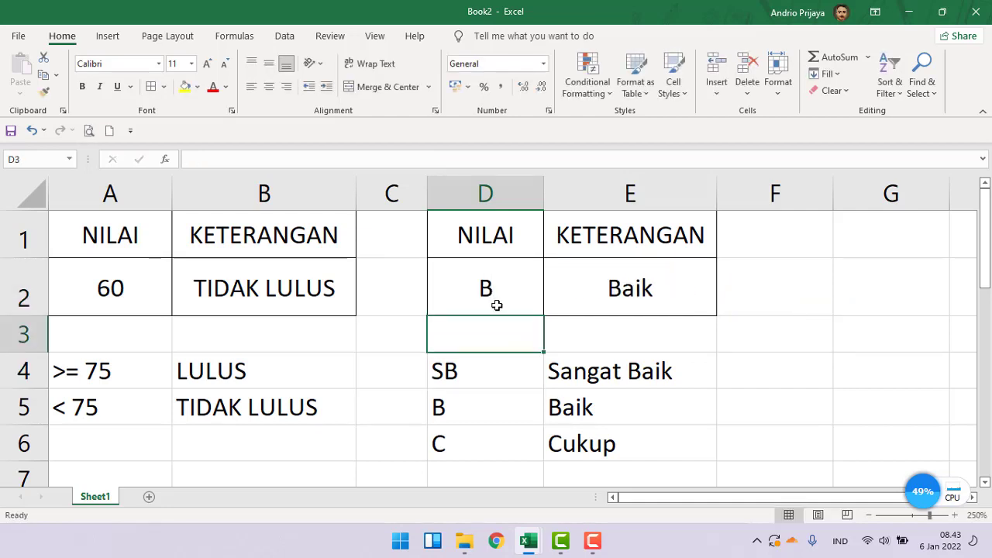
Step: Enter C as the grade in D2, then replace it with the unlisted grade D
click(493, 294)
text(C)
click(507, 358)
click(488, 292)
text(D)
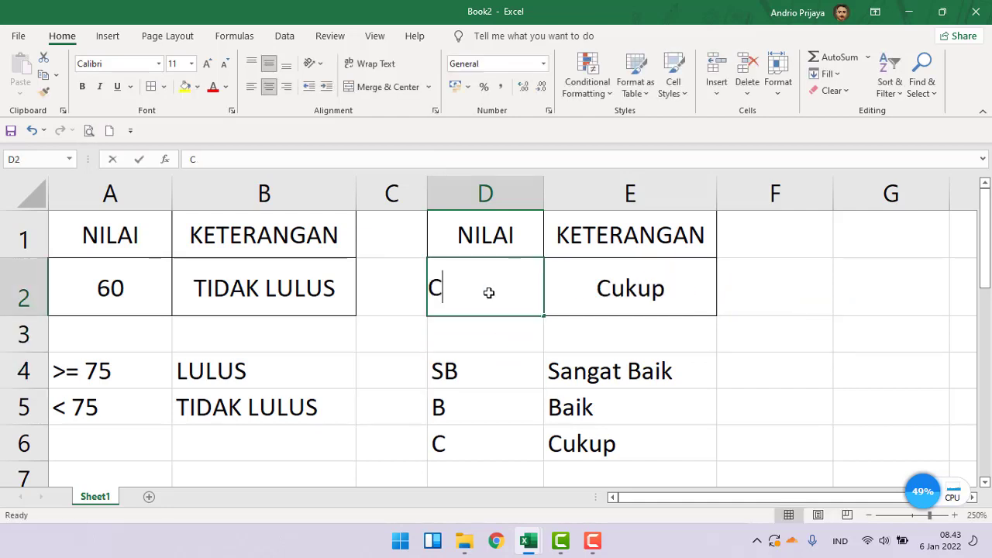
click(499, 373)
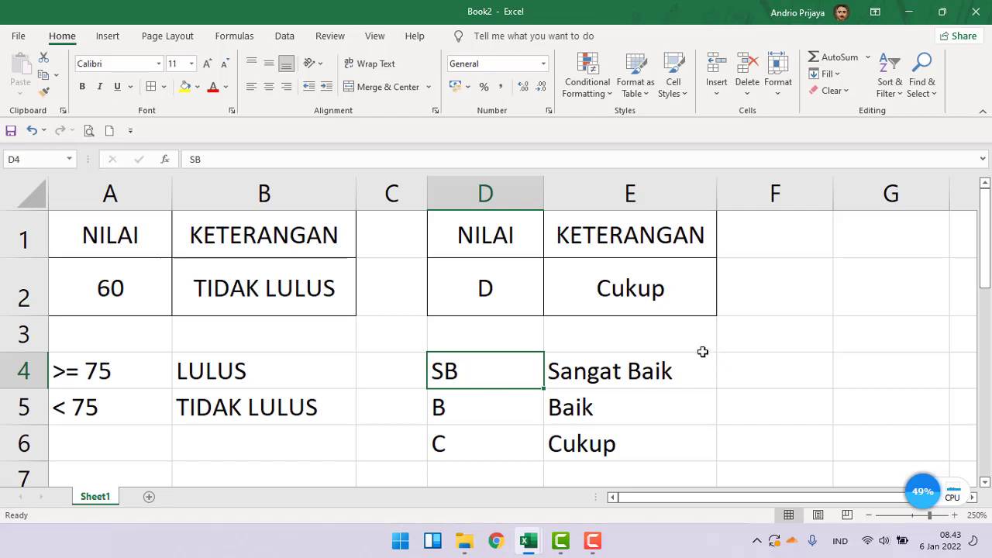
Step: Review the nested IF in E2, then remove its final "Cukup" argument and closing parentheses
double_click(597, 288)
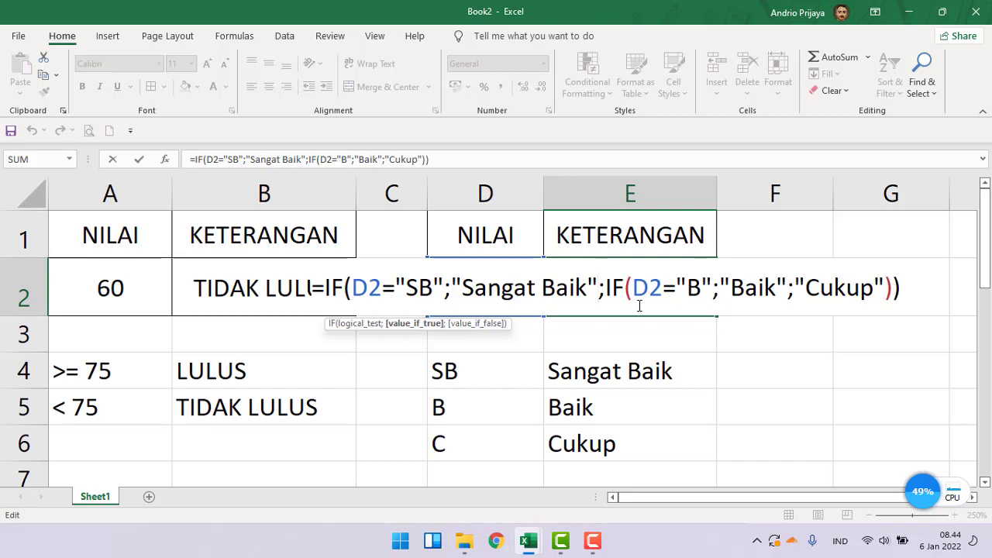
key(Return)
click(577, 275)
click(447, 161)
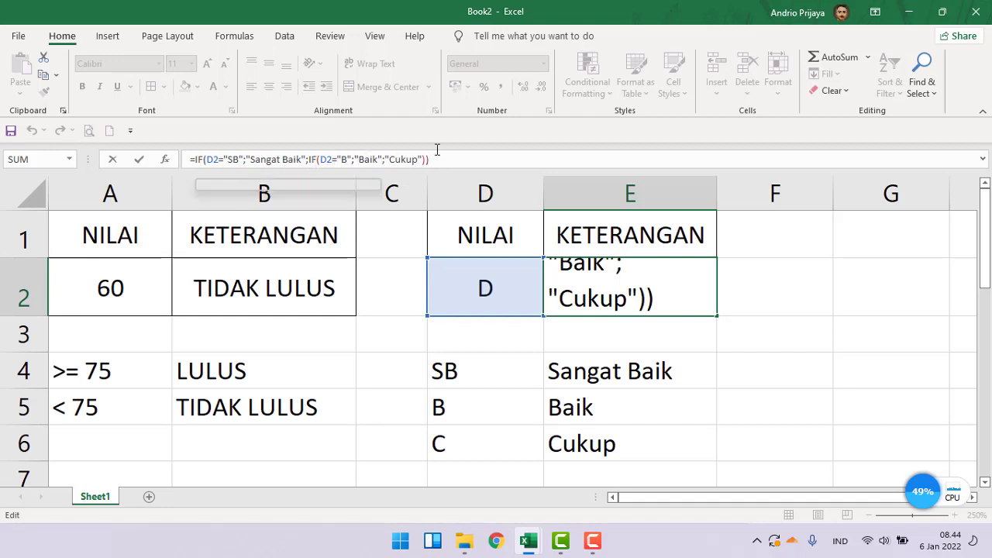
key(BackSpace)
key(BackSpace)
key(BackSpace)
key(BackSpace)
key(BackSpace)
key(BackSpace)
key(BackSpace)
key(BackSpace)
key(BackSpace)
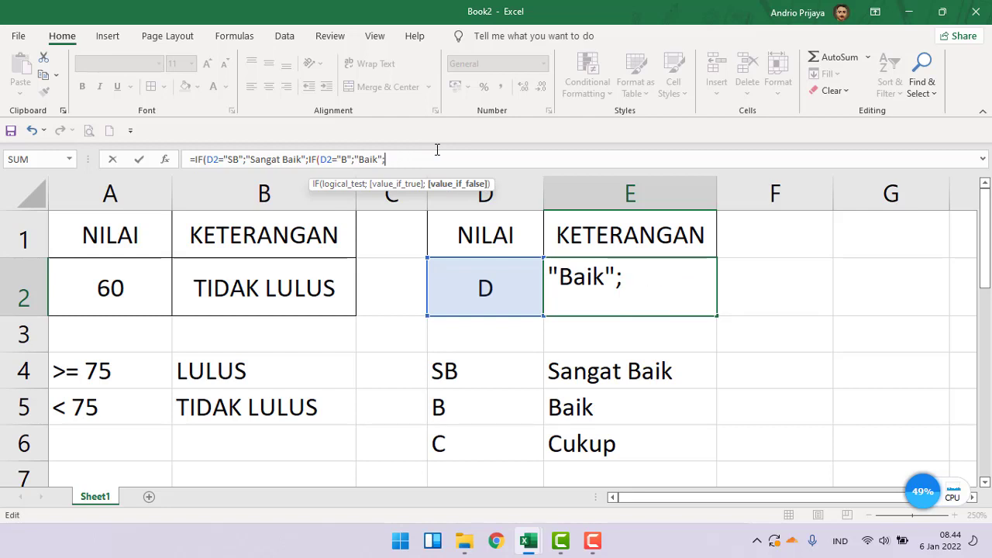
Step: Add a third nested IF to the E2 formula with the condition D2="C"
text(IF)
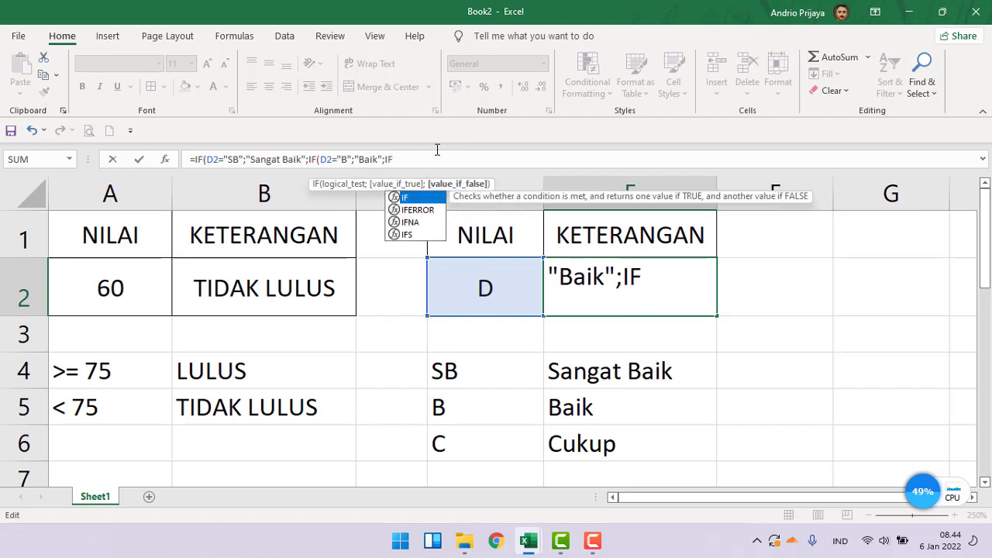
text(()
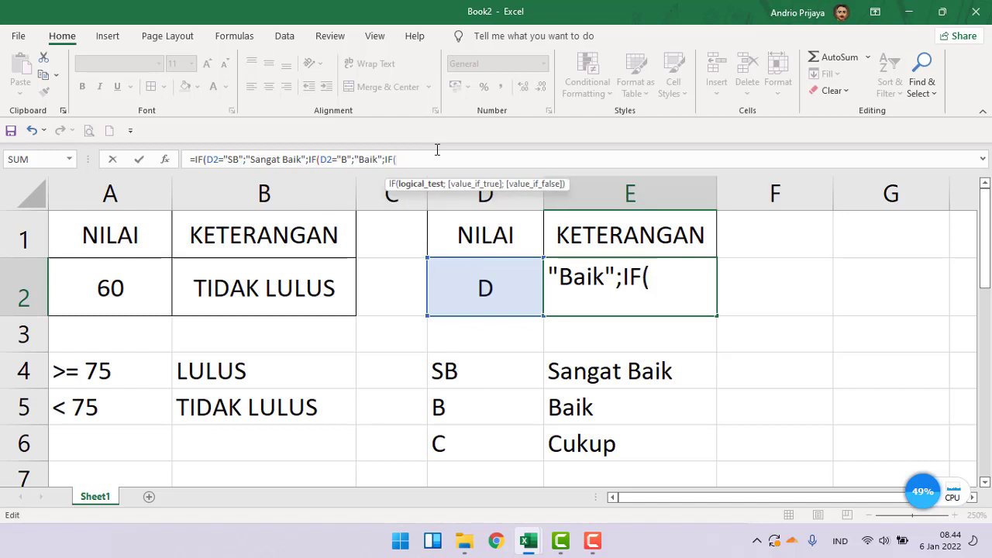
text(d)
key(BackSpace)
text(D2=)
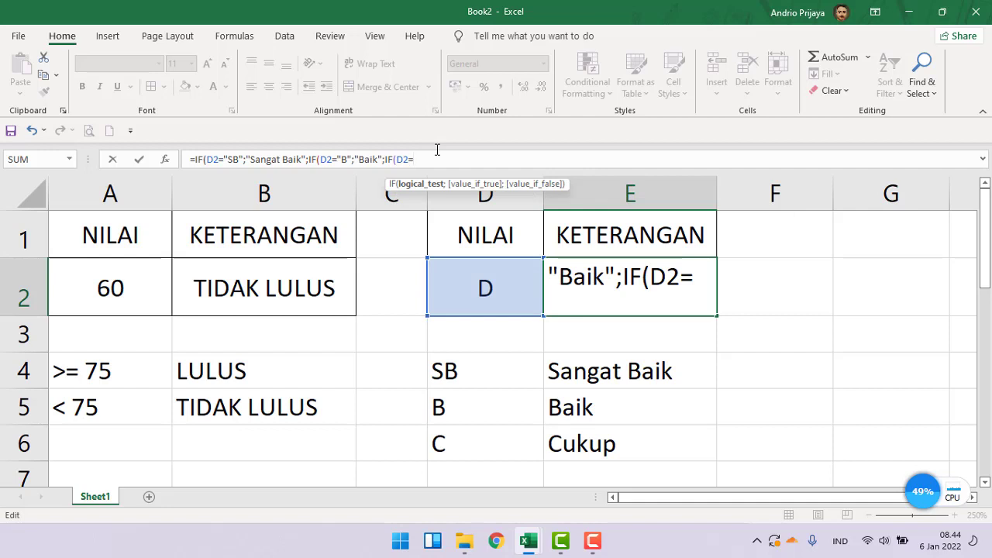
text("c)
key(BackSpace)
text(C)
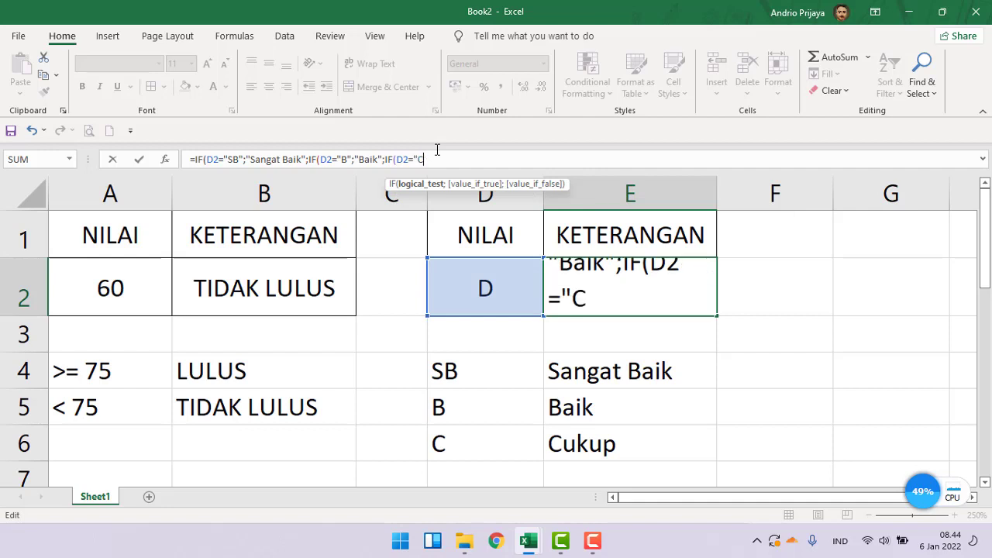
text(";)
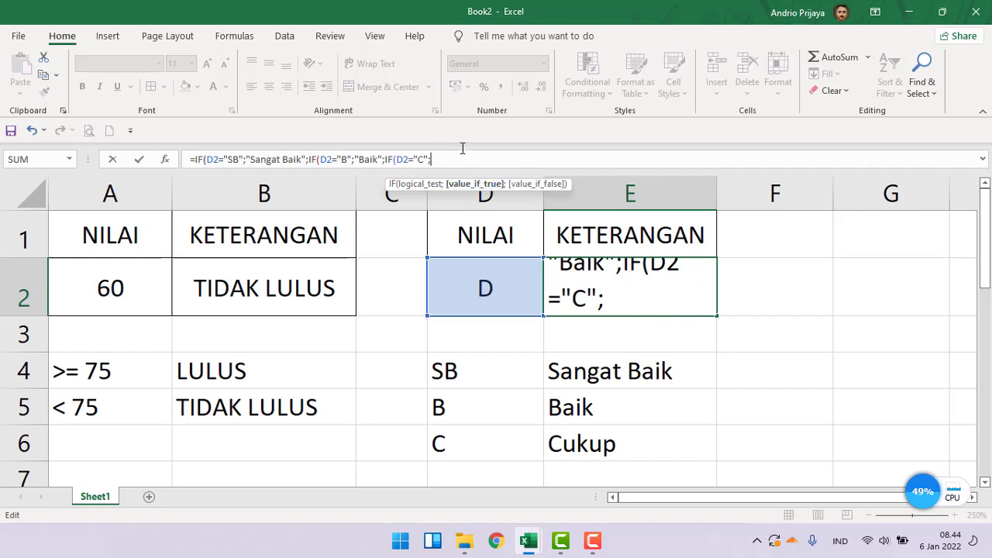
Step: Set "Cukup" as the third IF's value when its condition is true
text("cUKUP)
key(BackSpace)
key(BackSpace)
key(BackSpace)
key(BackSpace)
key(BackSpace)
text(Cukup)
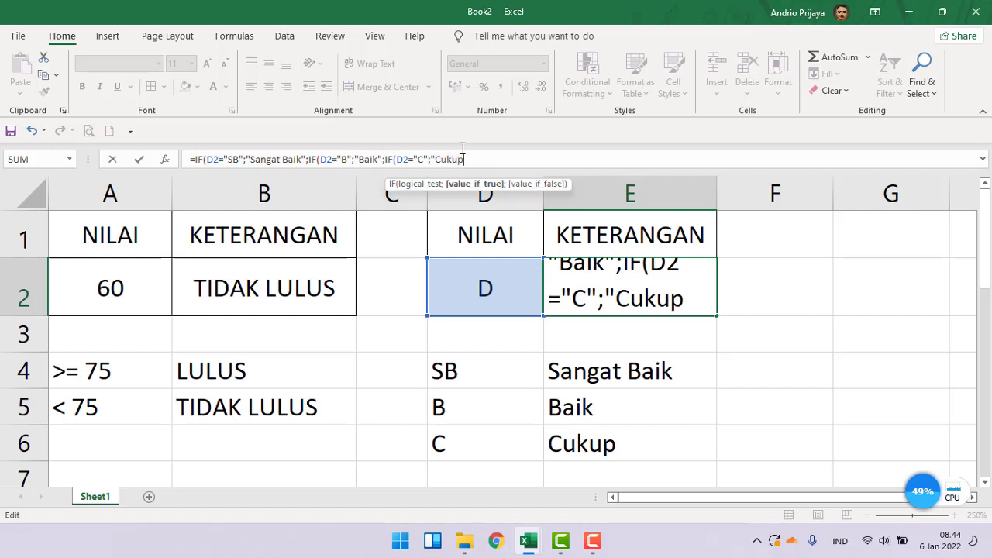
text(";)
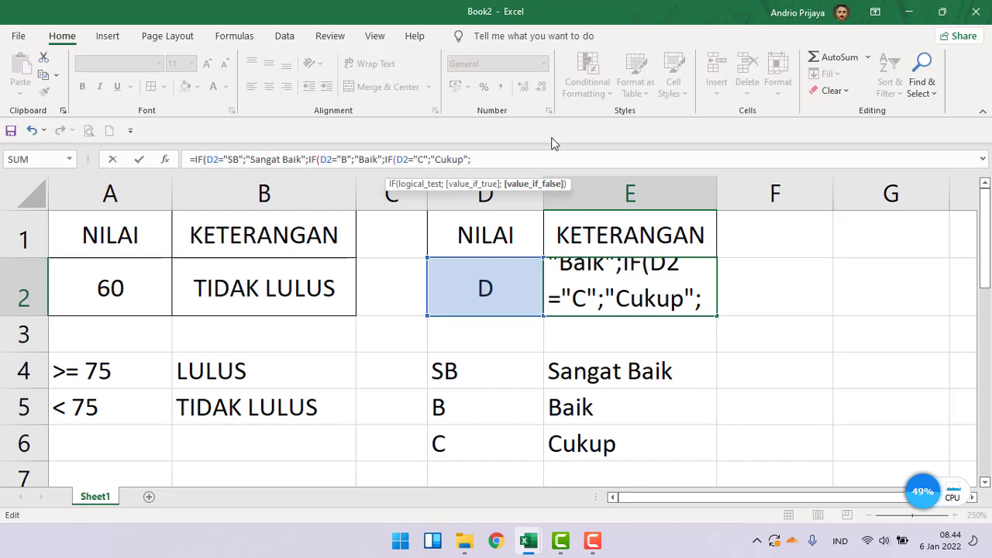
Step: Complete the E2 formula with the fallback "Data Tidak valid" and three closing parentheses, and widen column E to fit the text
text("Data )
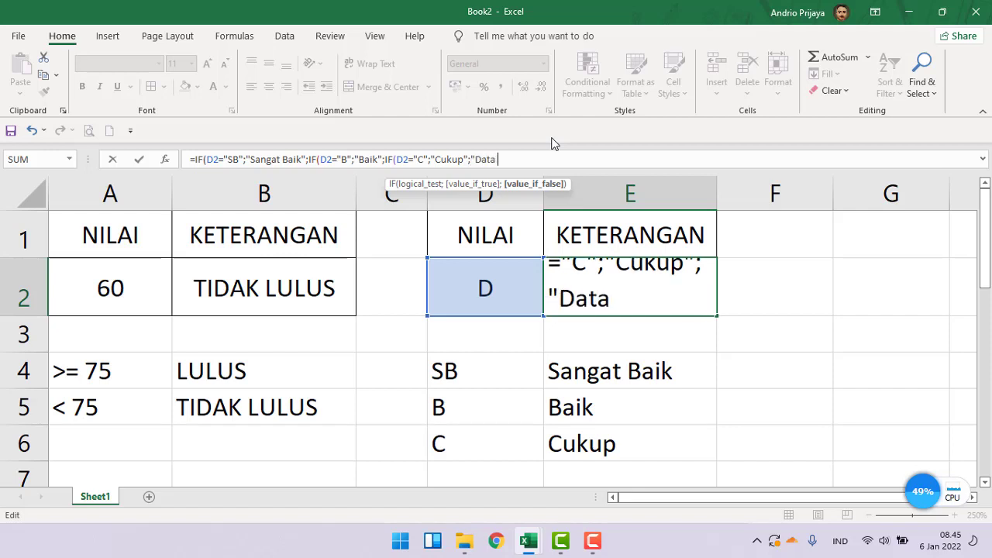
text(Tidak valid")
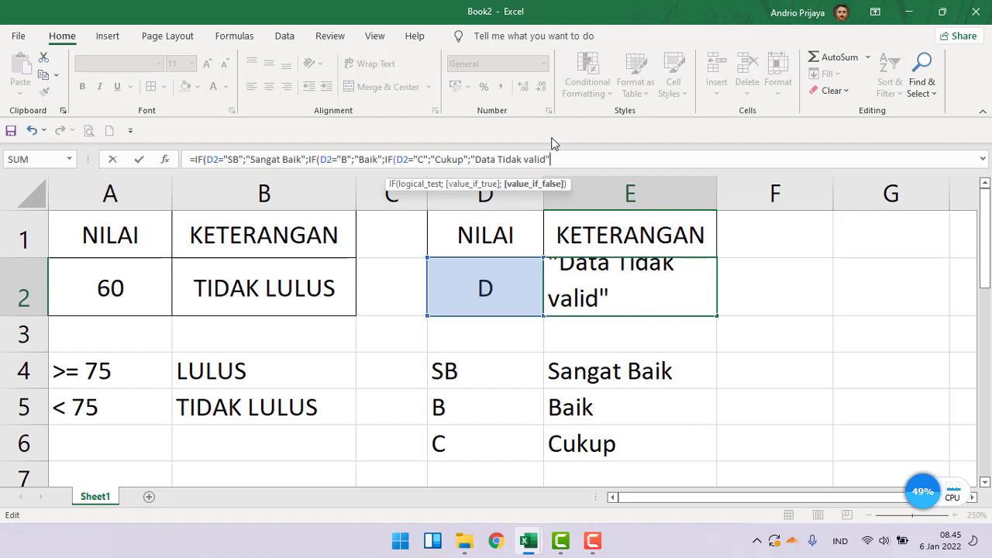
text())
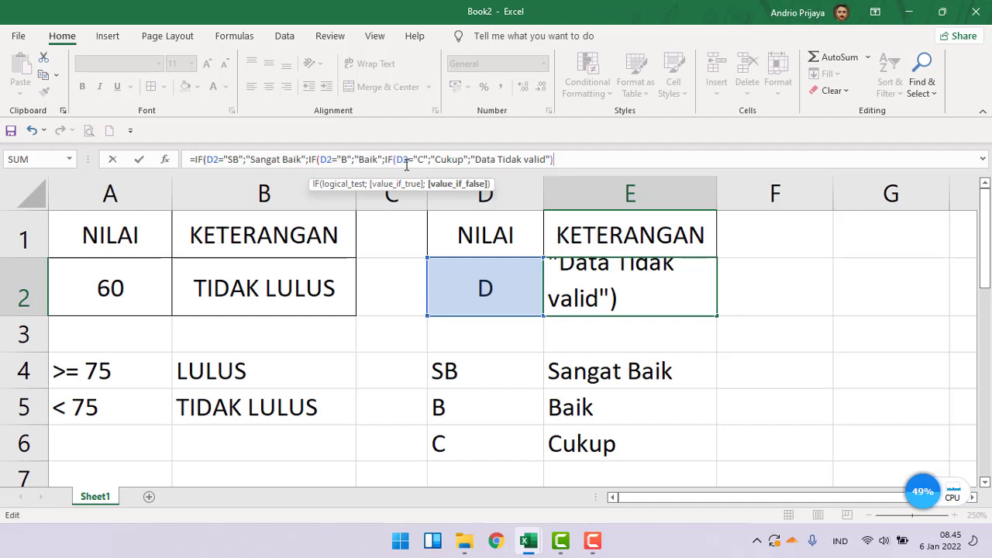
text())
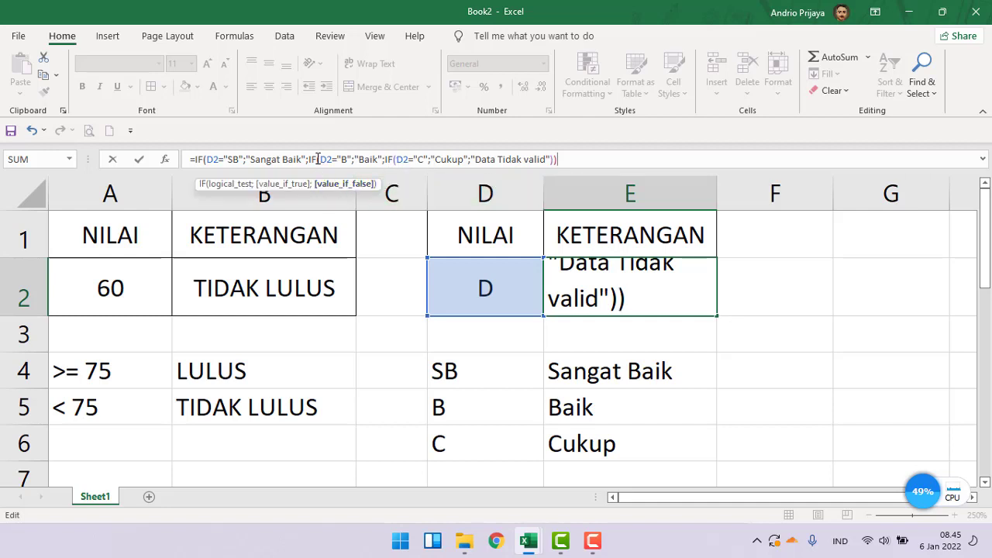
text())
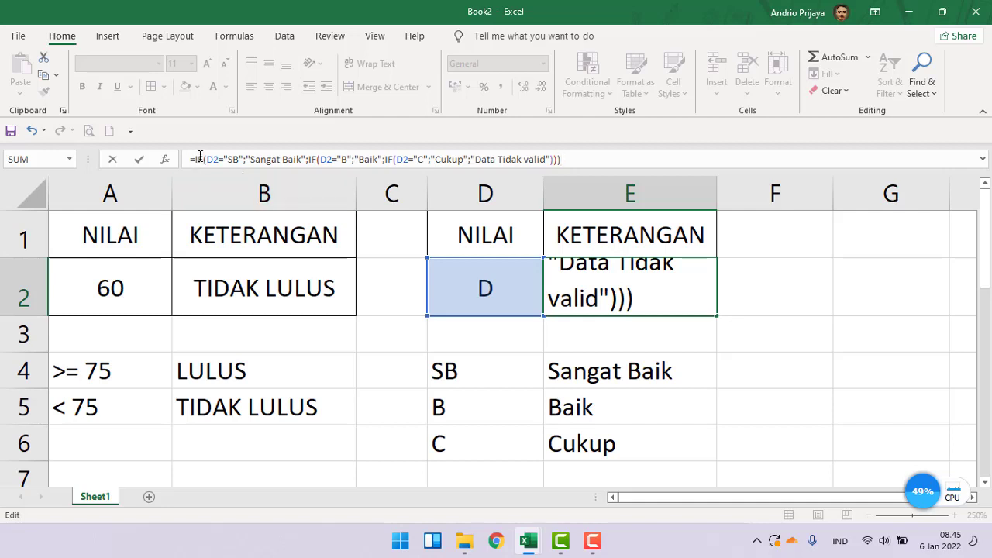
key(Return)
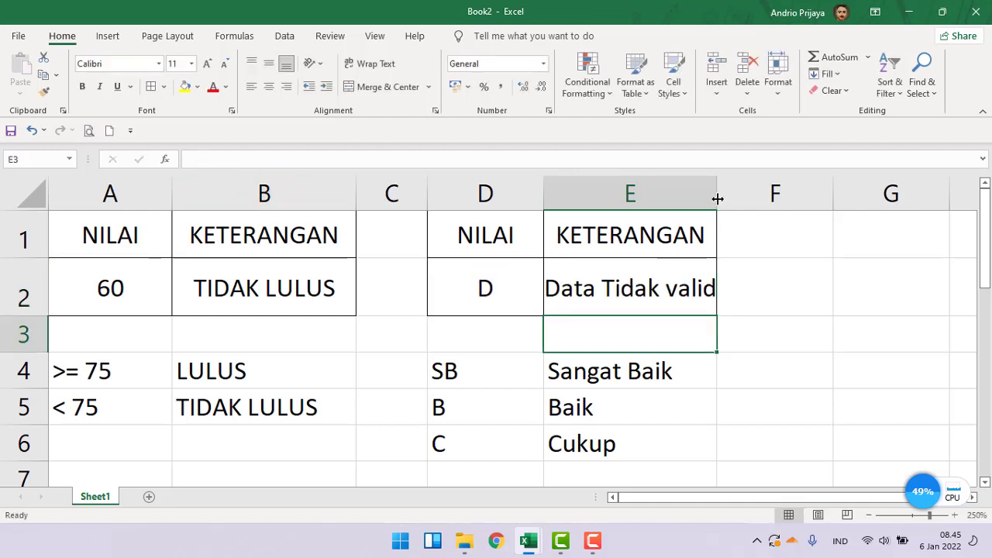
drag(715, 198, 764, 196)
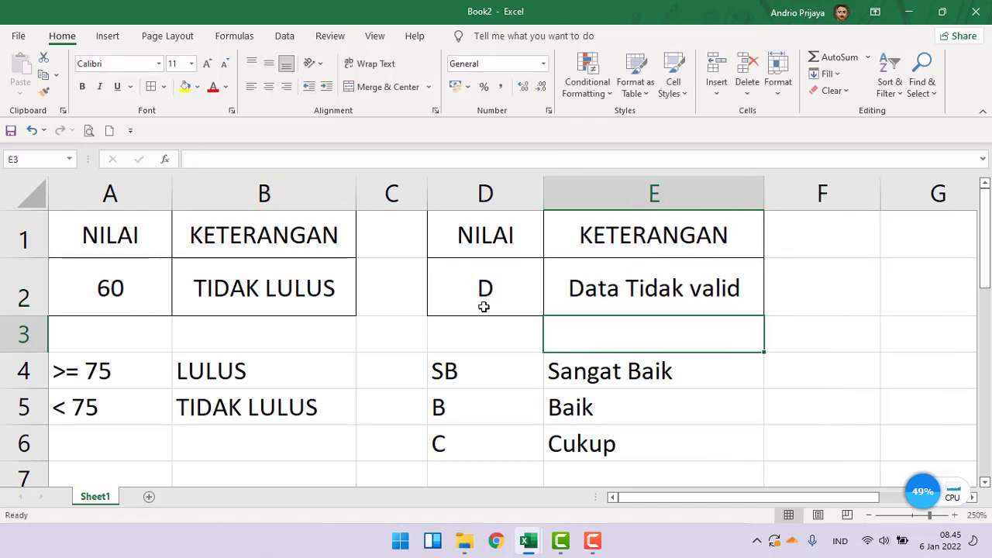
Step: Test the extended formula by entering SB and then B as the grade in D2
click(484, 289)
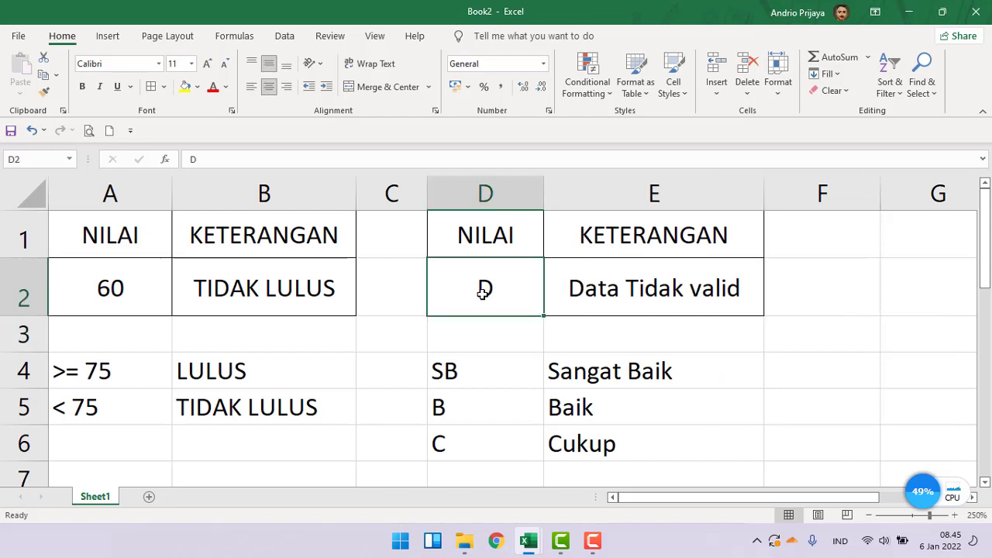
text(SB)
key(ctrl+Return)
key(Return)
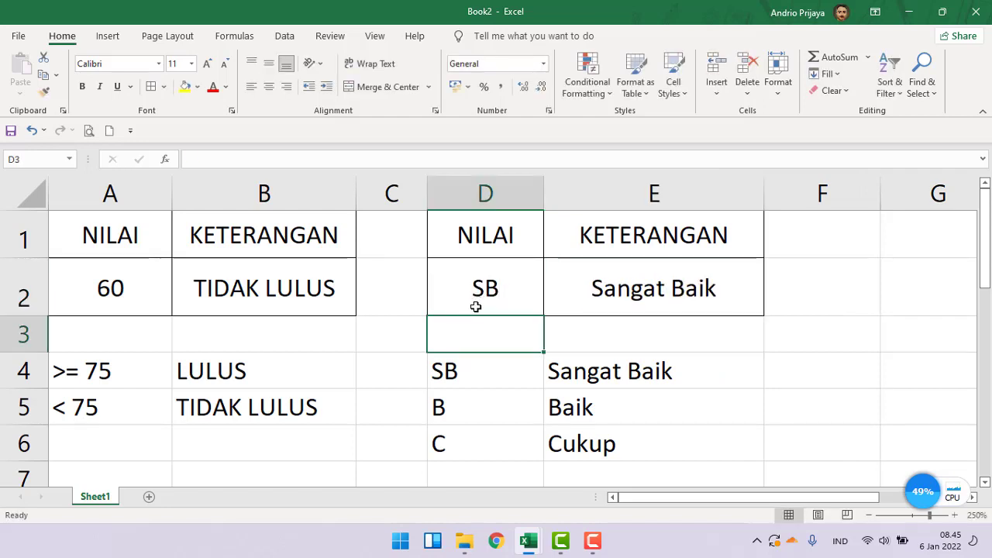
click(475, 305)
text(B)
key(Return)
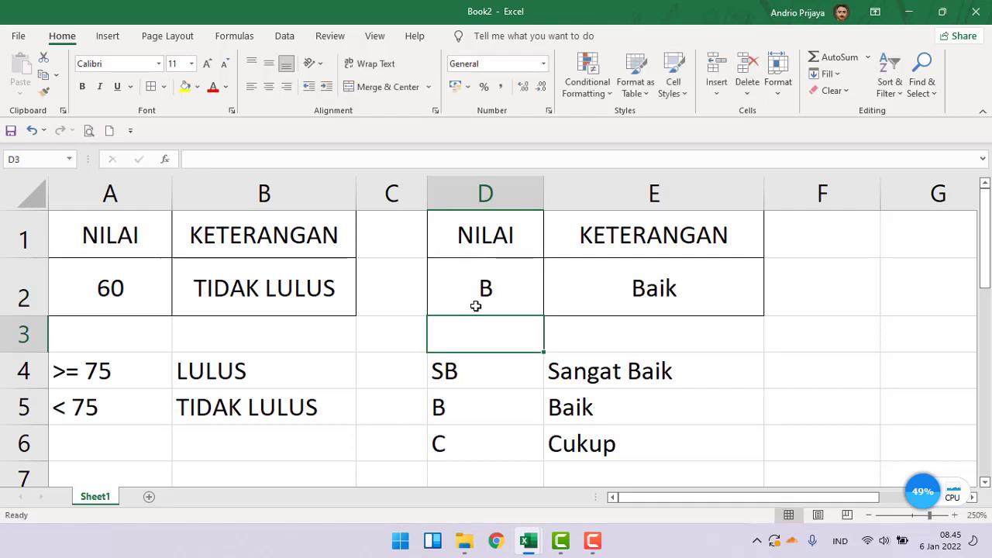
Step: Enter C in D2 to test the third condition, then the unlisted grade D to test the fallback
click(482, 294)
text(B)
key(BackSpace)
text(C)
key(Return)
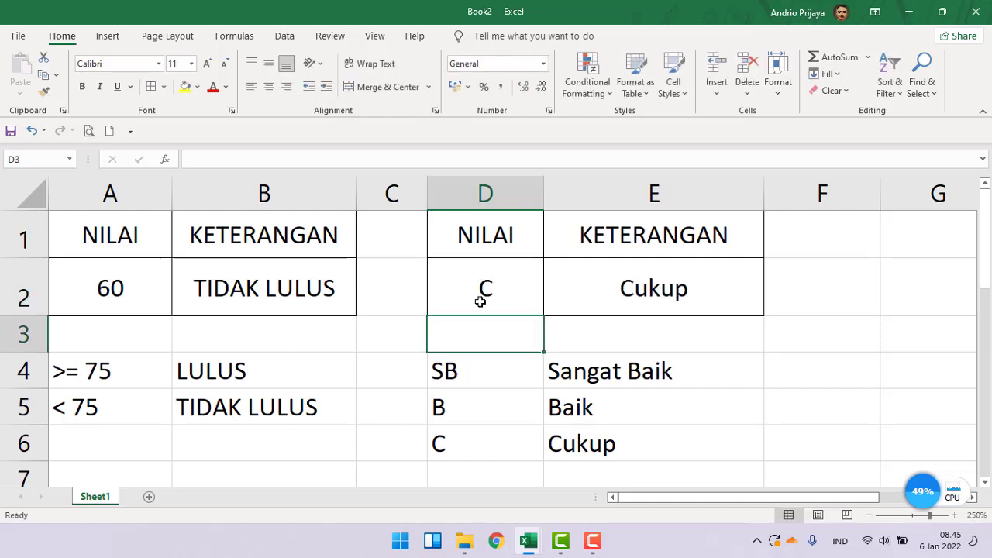
click(481, 297)
text(C)
key(BackSpace)
text(D)
key(ctrl+Return)
key(Return)
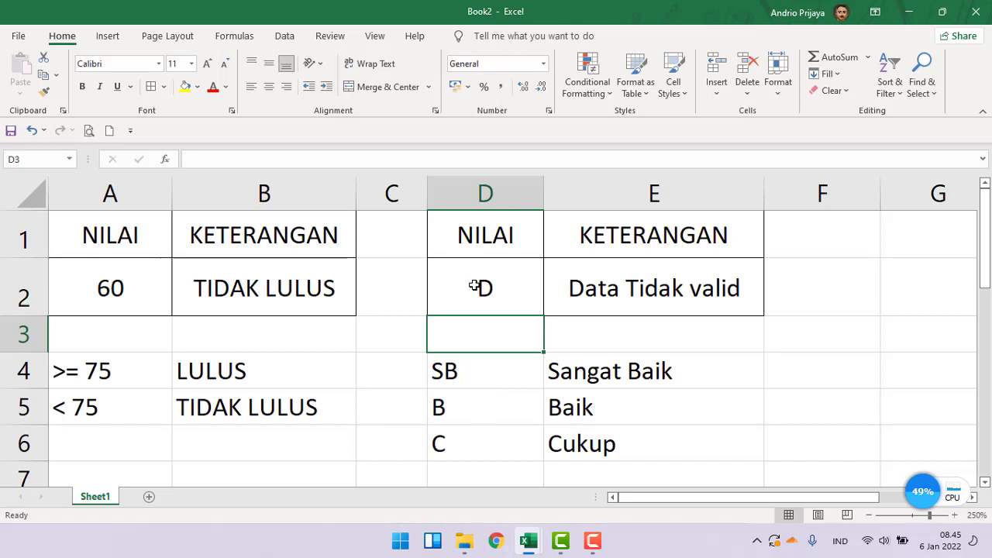
Step: Examine the completed three-level IF formula in E2 without changing it
double_click(614, 282)
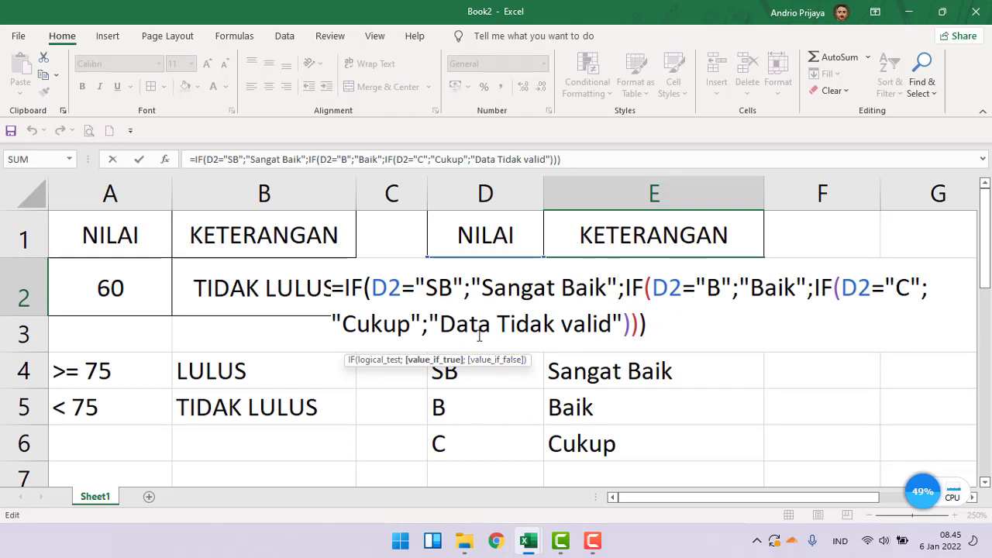
click(726, 320)
key(Return)
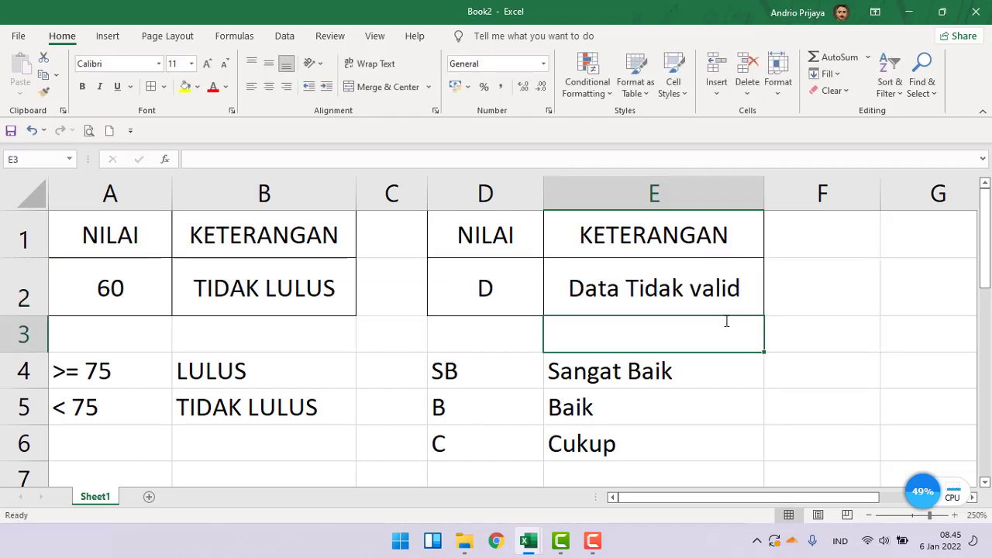